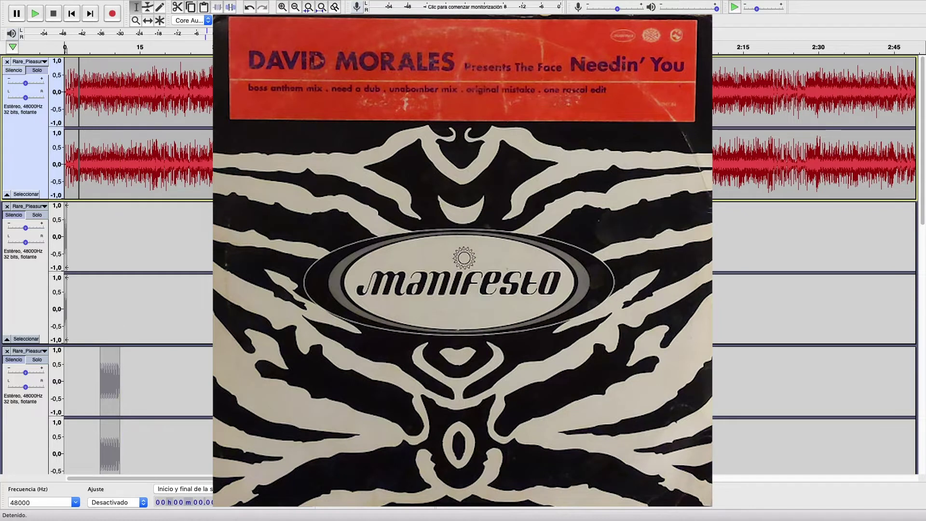
# Step: Play a short passage of the first Rare Pleasure track starting at about 2 seconds
pyautogui.click(282, 7)
pyautogui.click(282, 7)
pyautogui.click(283, 8)
pyautogui.click(283, 8)
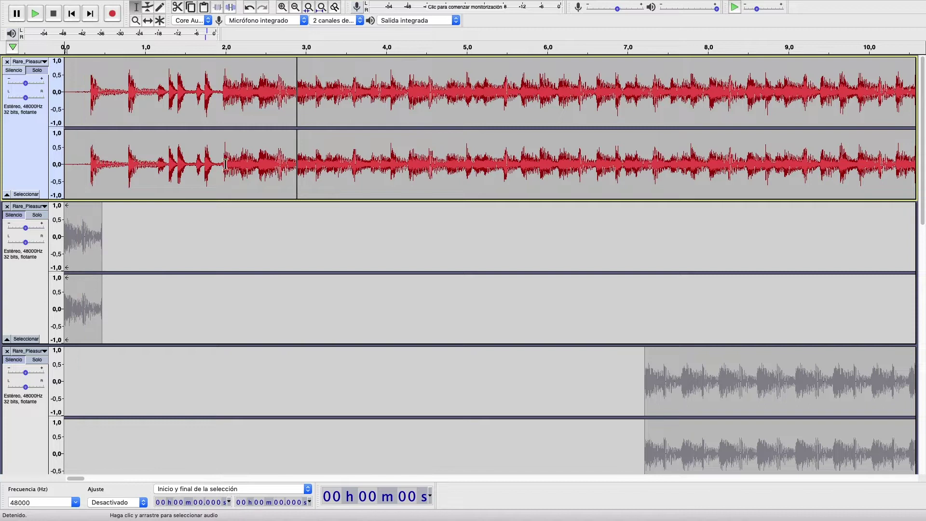
pyautogui.click(226, 147)
pyautogui.press('space')
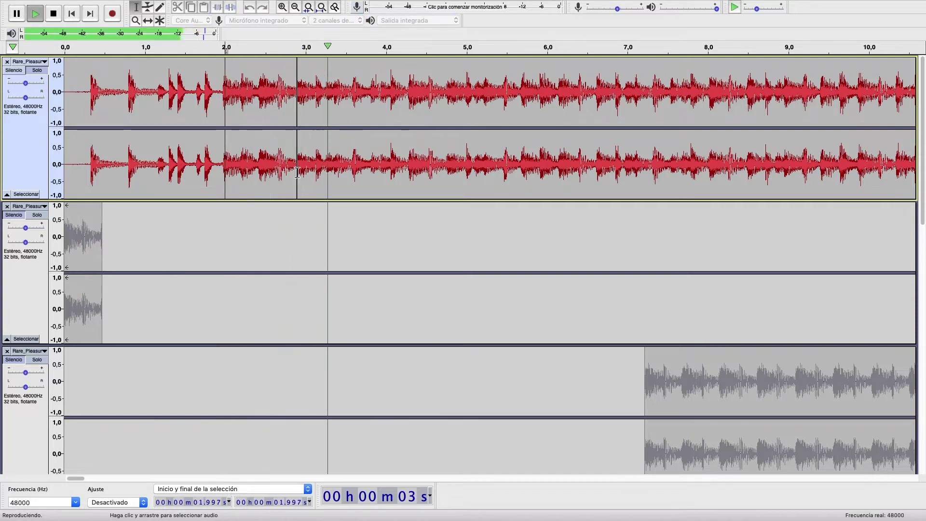
pyautogui.press('space')
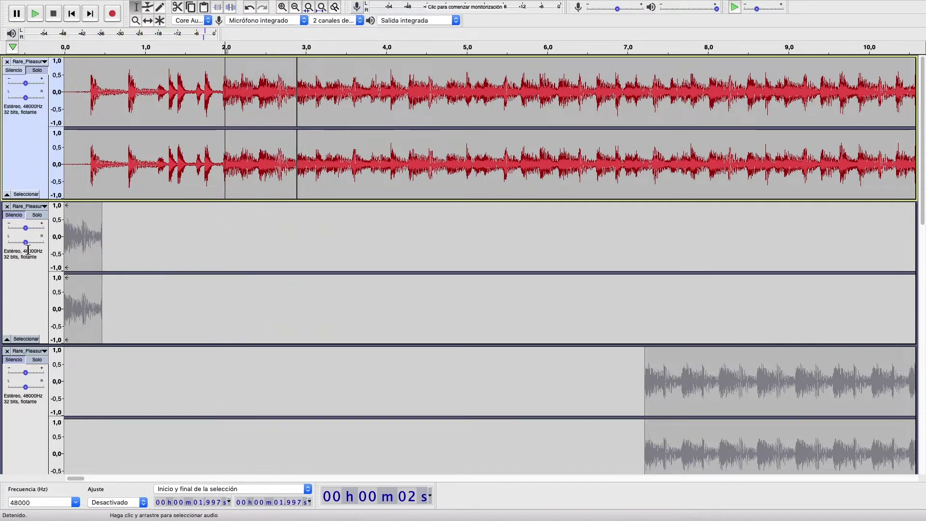
# Step: Mute the first Rare Pleasure track, audition the short clip on the second one from the start, and mute it again
pyautogui.click(14, 70)
pyautogui.click(13, 215)
pyautogui.press('Home')
pyautogui.press('space')
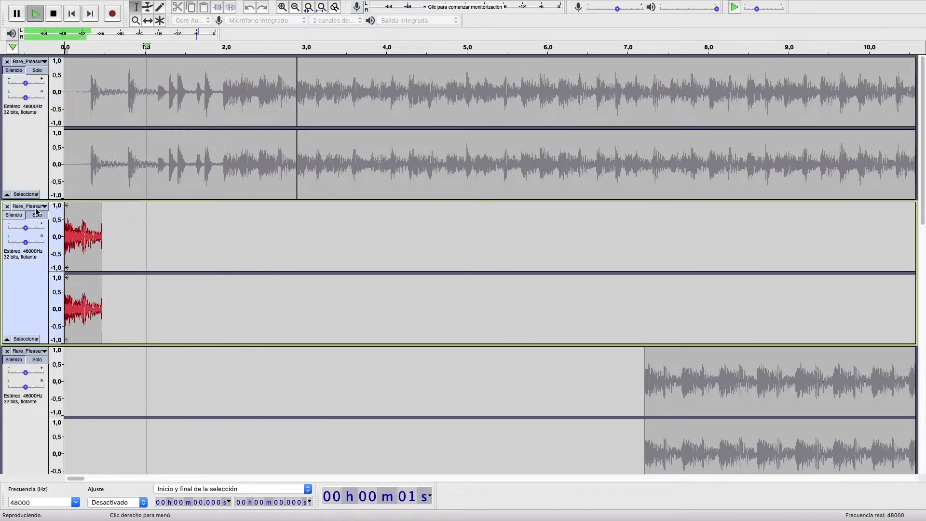
pyautogui.press('space')
pyautogui.press('space')
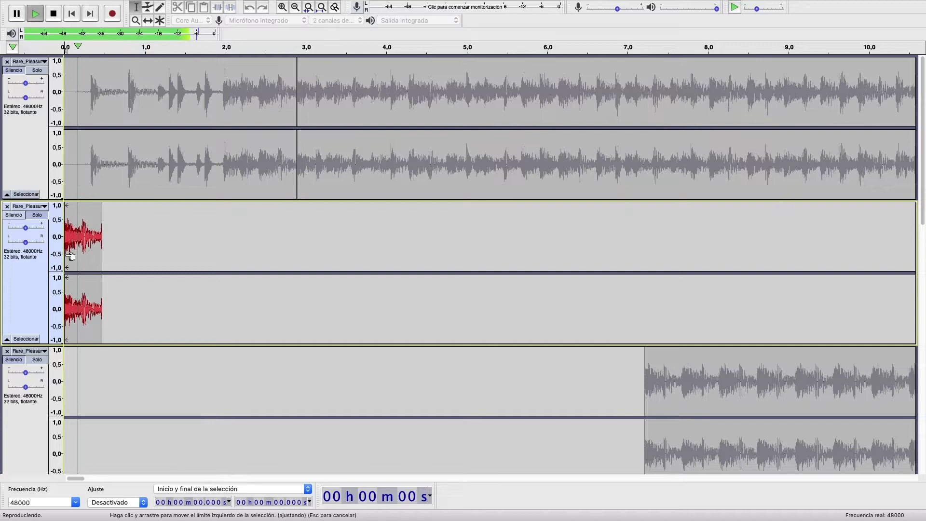
pyautogui.press('space')
pyautogui.click(16, 219)
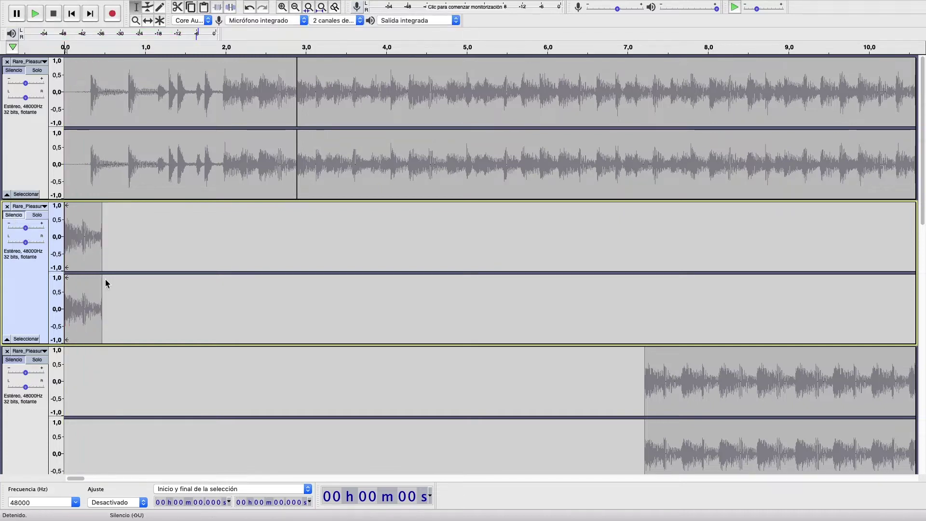
# Step: Unmute the third Rare Pleasure track, play its loop from 7.220 seconds, and mute it again
pyautogui.click(37, 359)
pyautogui.scroll(-1, 603, 378)
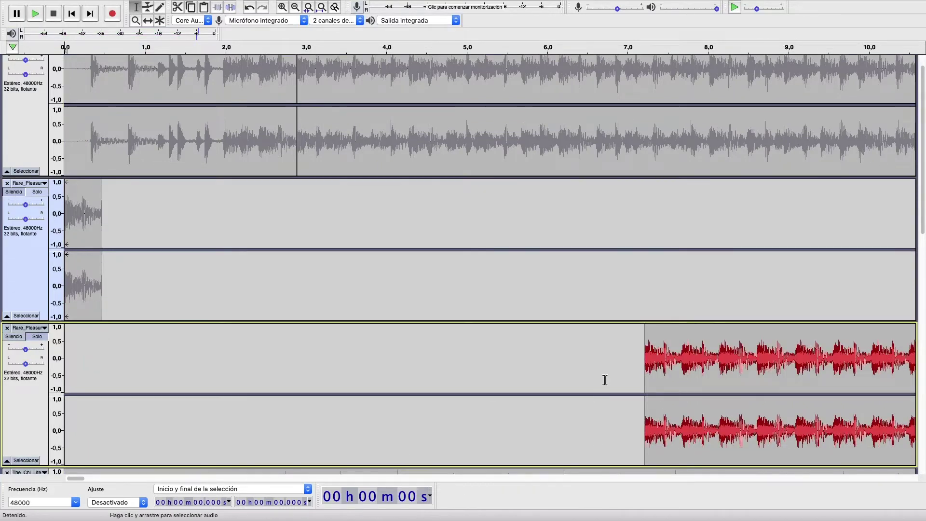
pyautogui.hscroll(5, 603, 378)
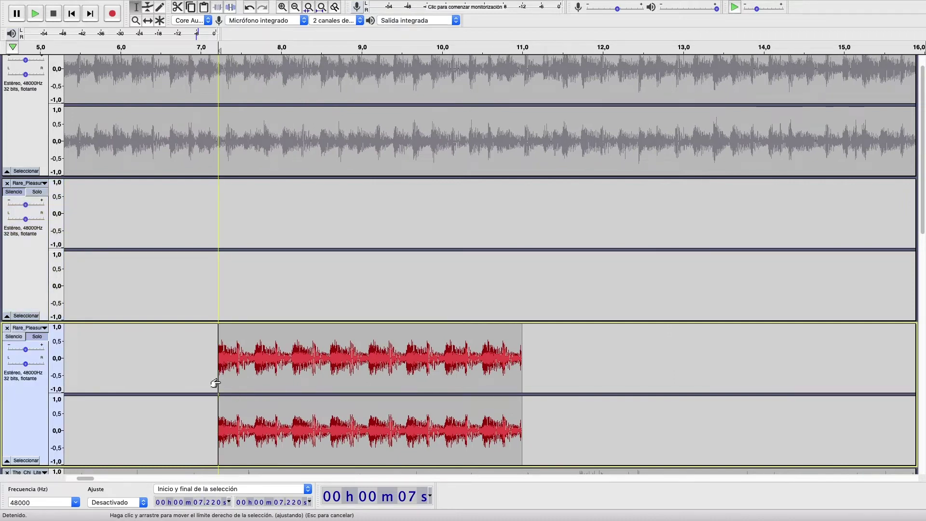
pyautogui.press('space')
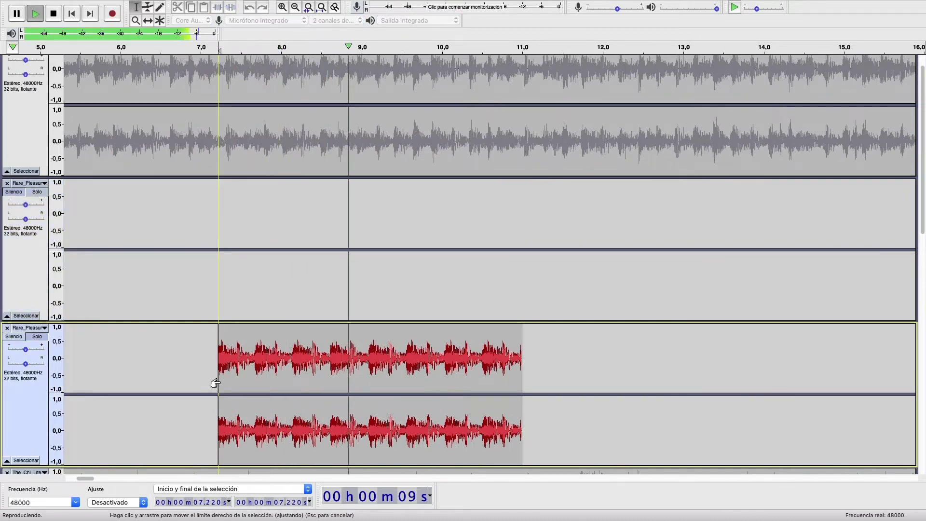
pyautogui.press('space')
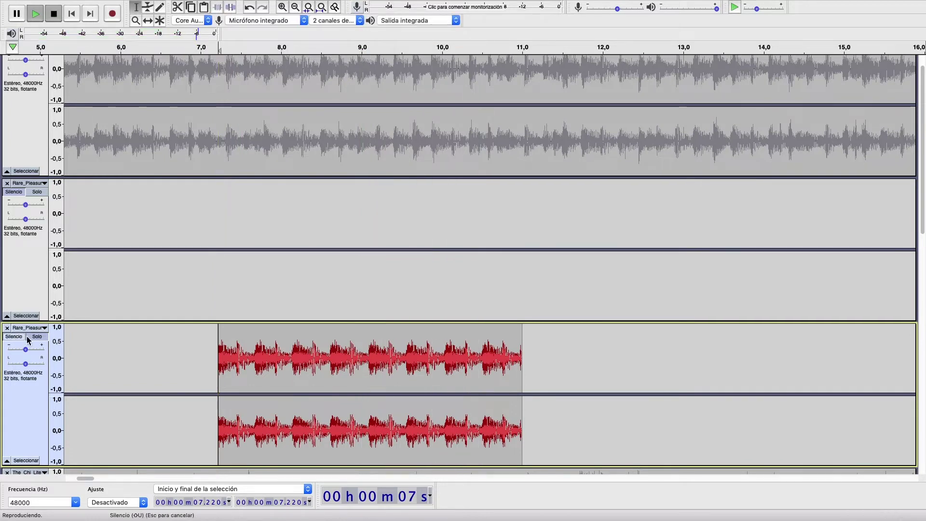
pyautogui.click(13, 339)
# Step: Play the David Morales track from 6.980 seconds to compare it with the loop, then mute it
pyautogui.scroll(-5, 108, 325)
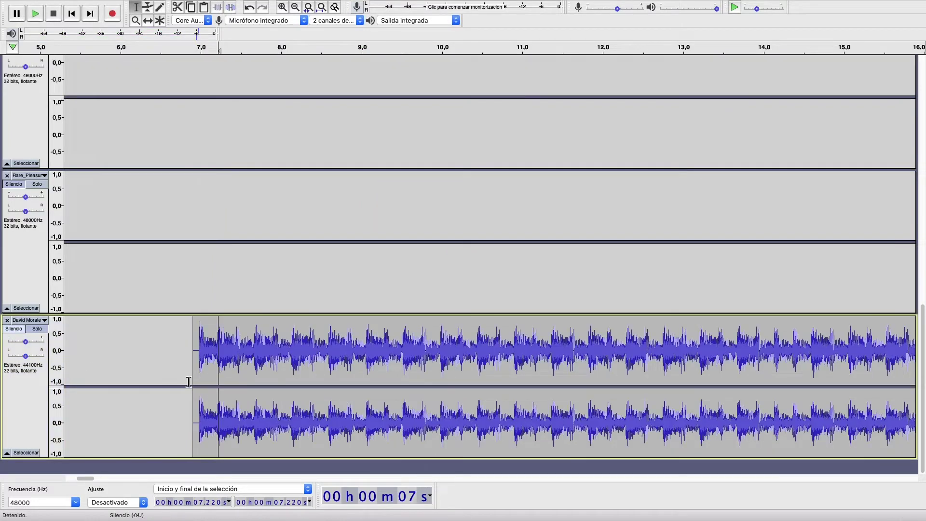
pyautogui.click(198, 375)
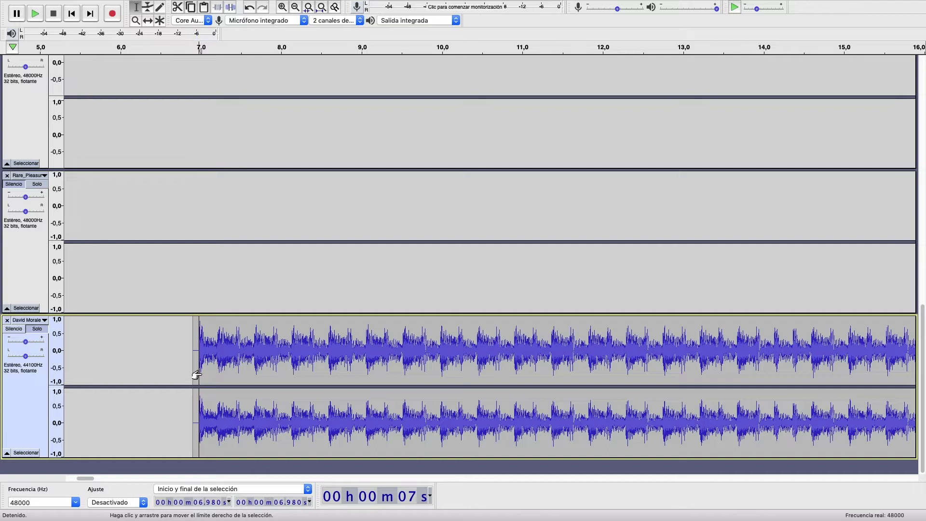
pyautogui.press('space')
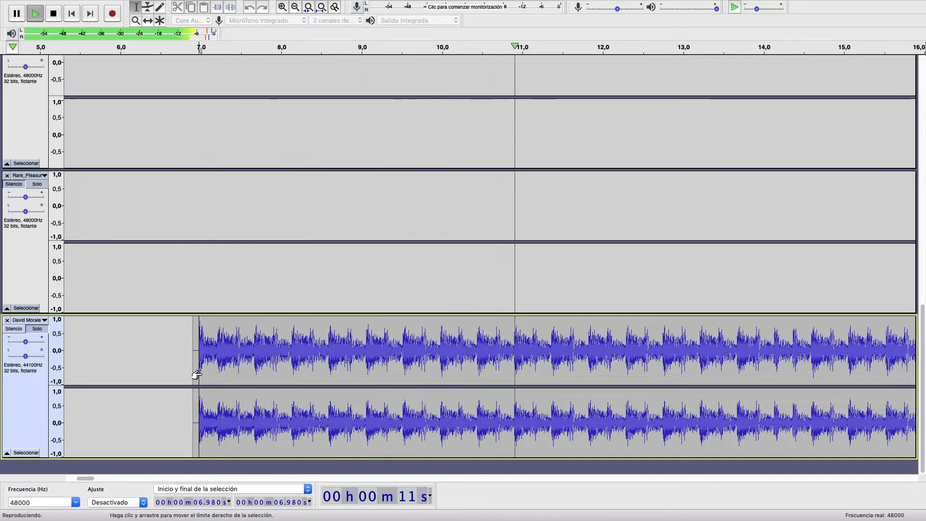
pyautogui.press('space')
pyautogui.click(16, 330)
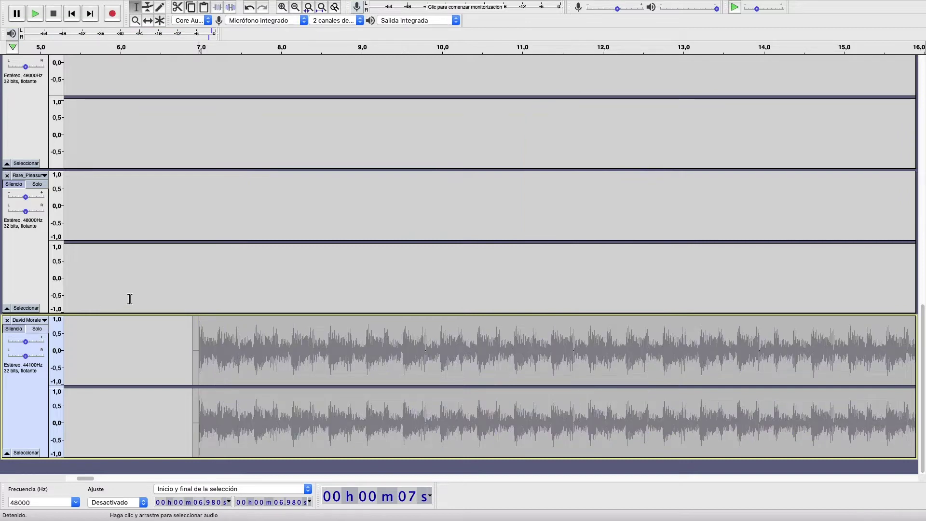
# Step: Unmute the first Rare Pleasure track, play it from 7.094 seconds, and mute it again
pyautogui.scroll(10, 130, 299)
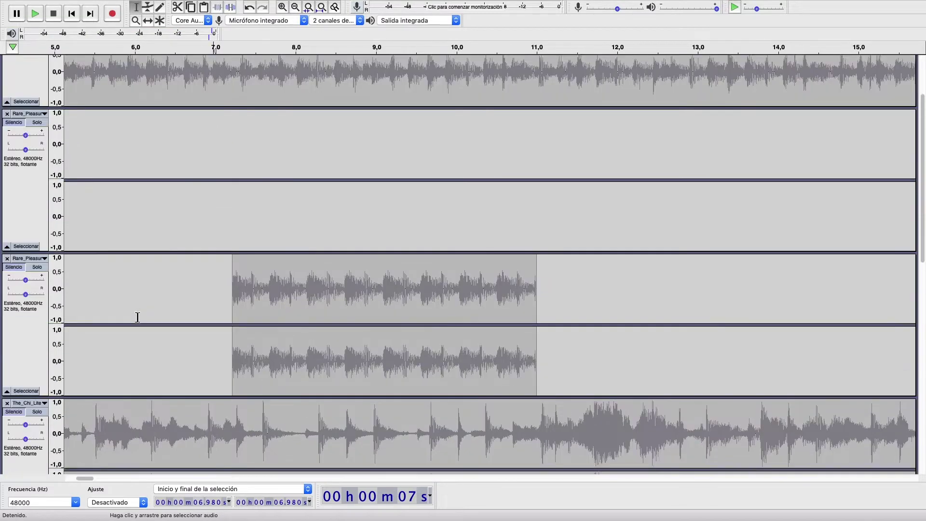
pyautogui.scroll(4, 137, 316)
pyautogui.click(20, 72)
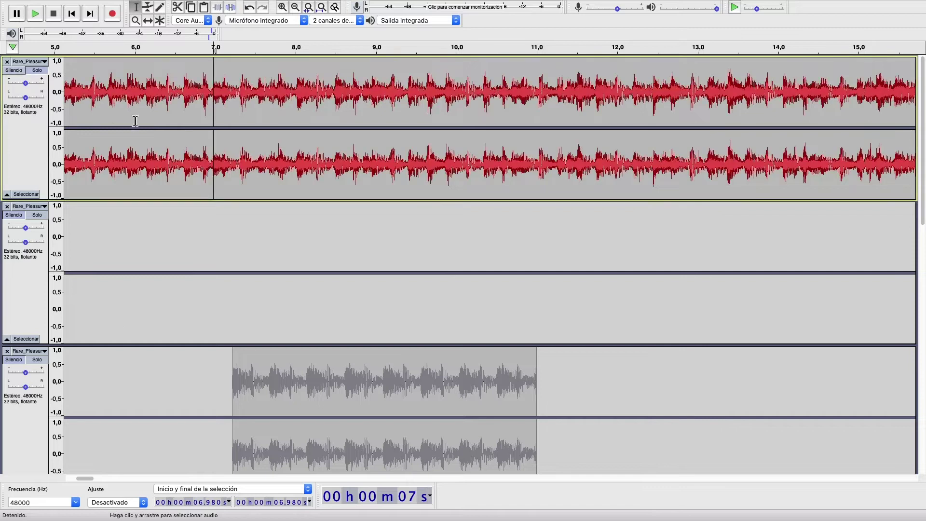
pyautogui.click(223, 149)
pyautogui.press('space')
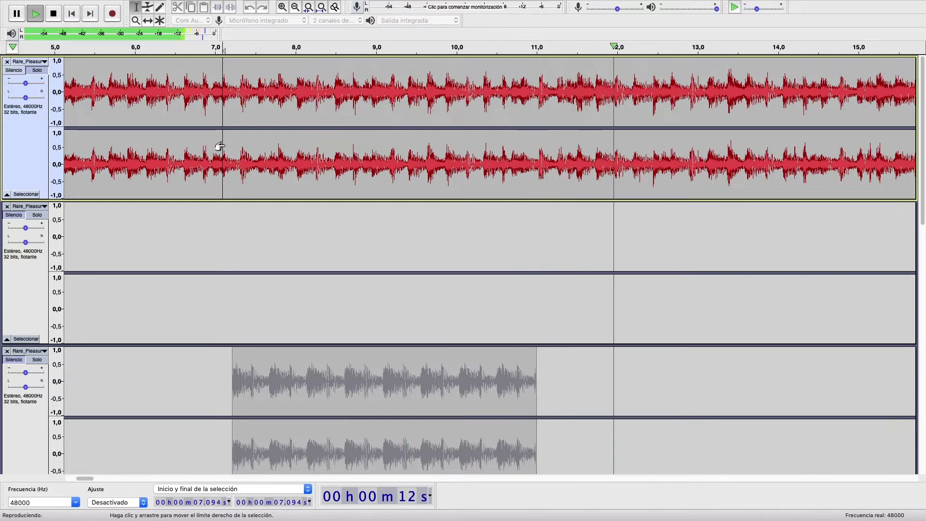
pyautogui.press('space')
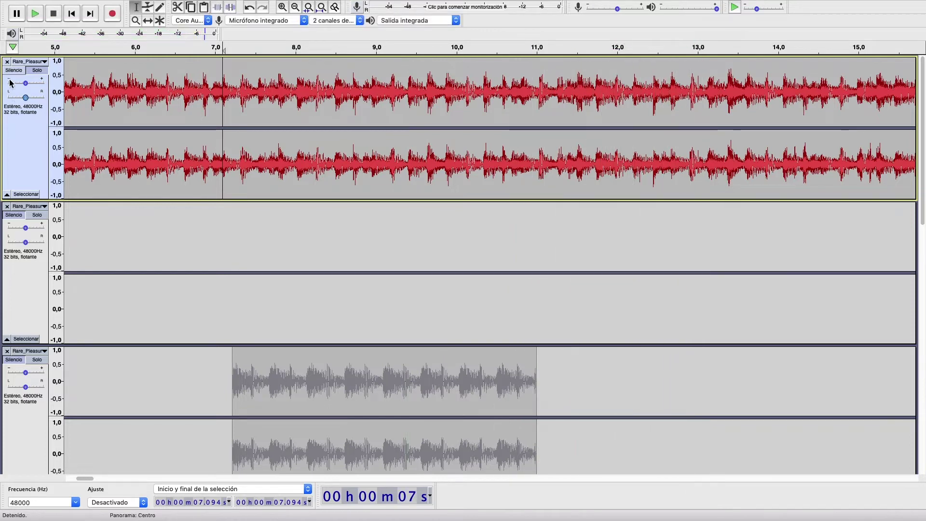
pyautogui.click(14, 72)
# Step: Unmute the Rare Pleasure track just above the David Morales track, keeping the Chi-Lites clip track muted
pyautogui.scroll(-5, 106, 176)
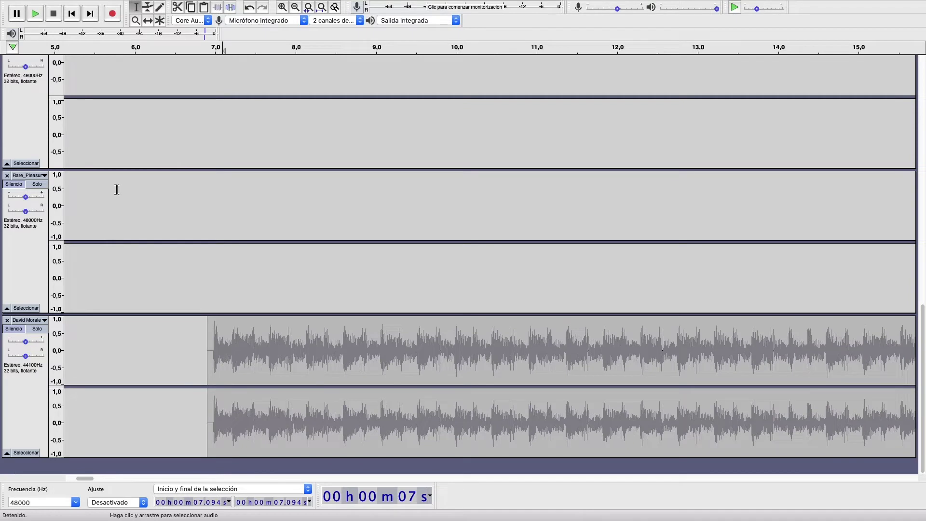
pyautogui.scroll(5, 117, 189)
pyautogui.scroll(-1, 72, 241)
pyautogui.click(16, 306)
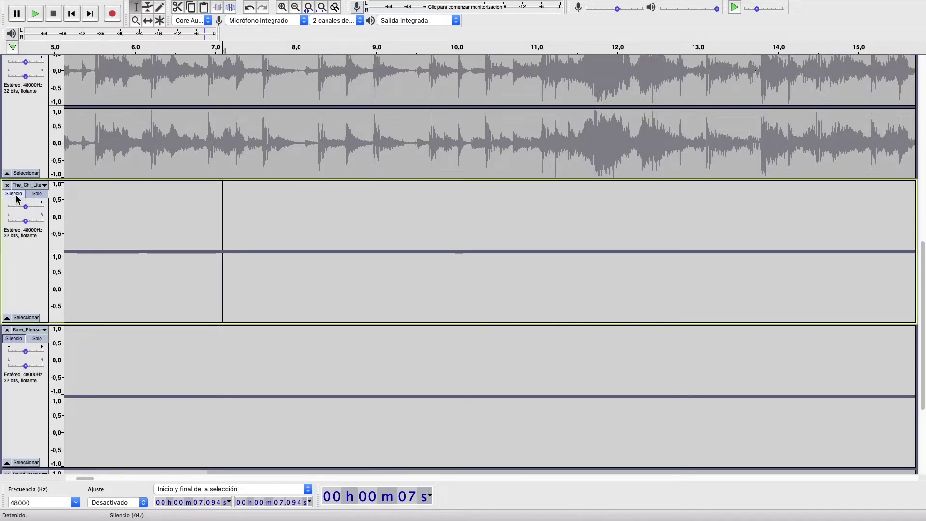
pyautogui.click(13, 343)
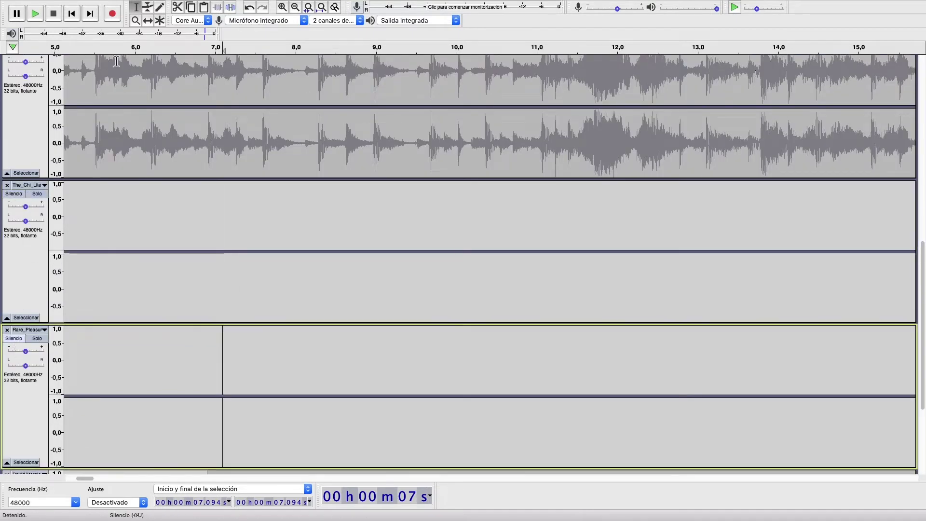
pyautogui.click(282, 7)
pyautogui.click(282, 8)
pyautogui.click(282, 7)
pyautogui.click(72, 14)
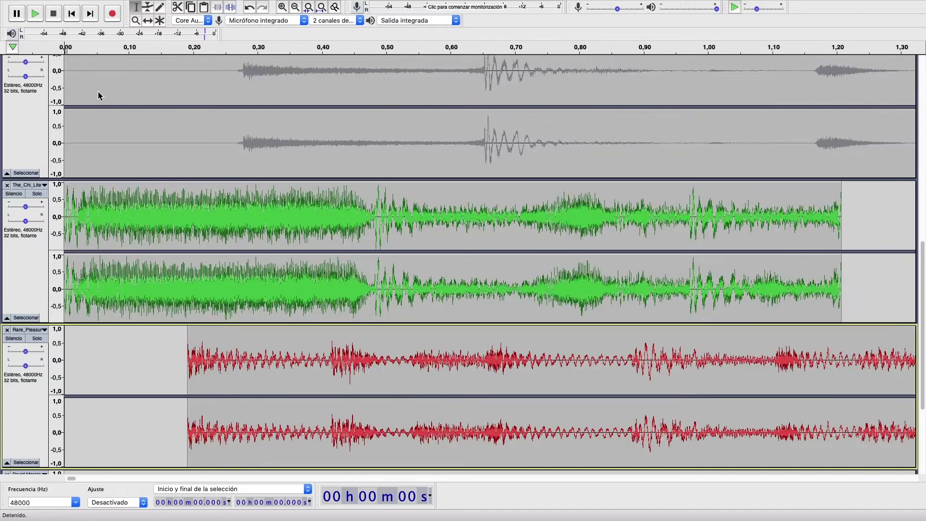
pyautogui.click(14, 194)
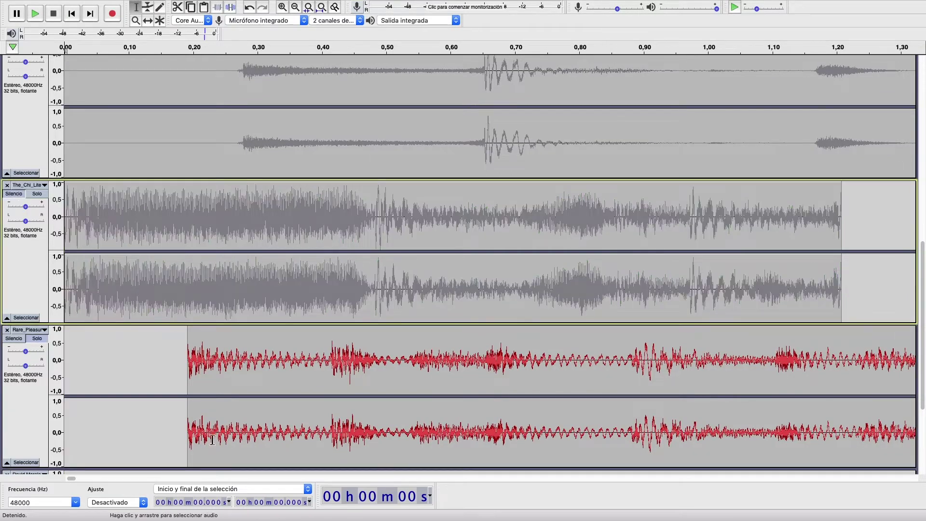
# Step: Play the unmuted Rare Pleasure loop from its beginning at 0.187 seconds
pyautogui.click(186, 394)
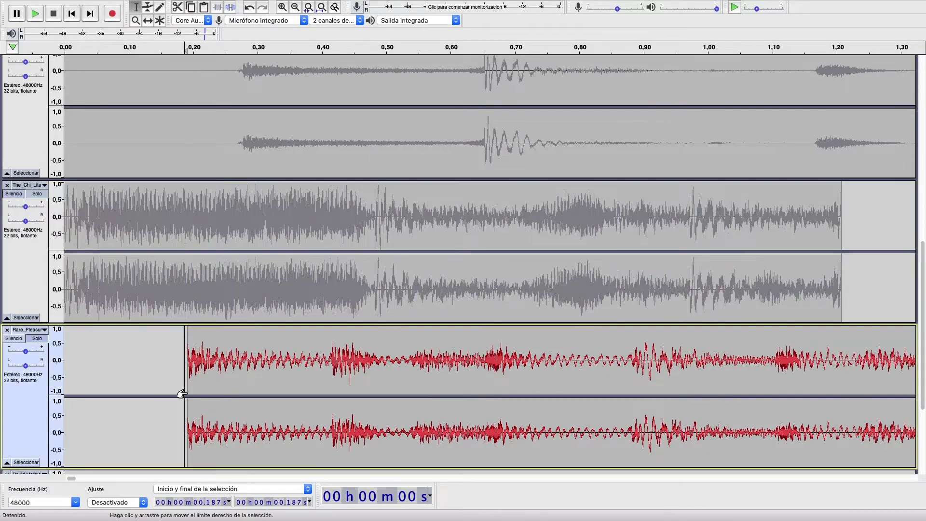
pyautogui.click(296, 7)
pyautogui.click(295, 7)
pyautogui.press('space')
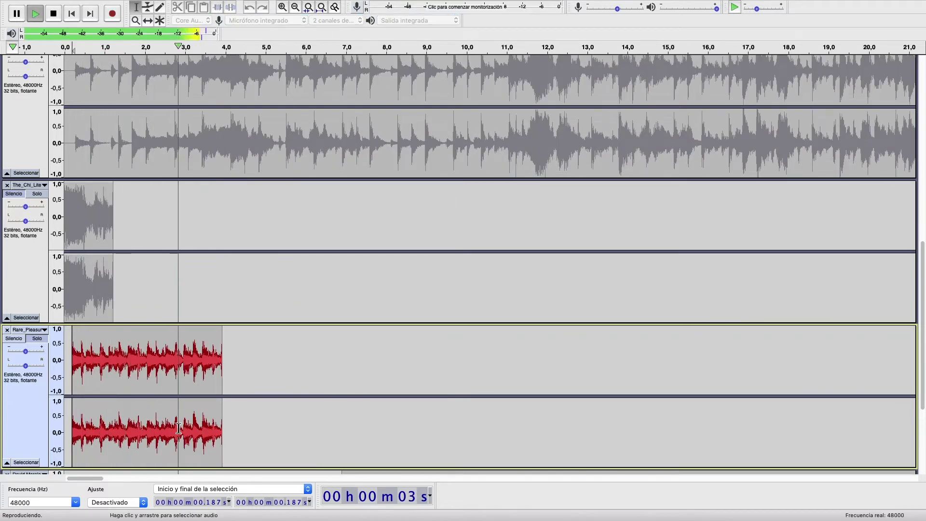
pyautogui.press('space')
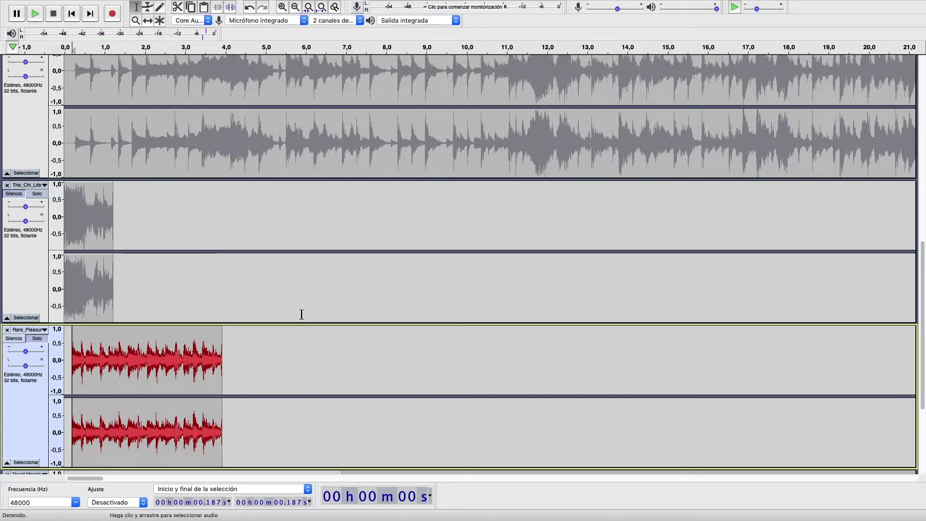
# Step: Unmute the full-length David Morales track below the Rare Pleasure loops
pyautogui.scroll(-5, 258, 378)
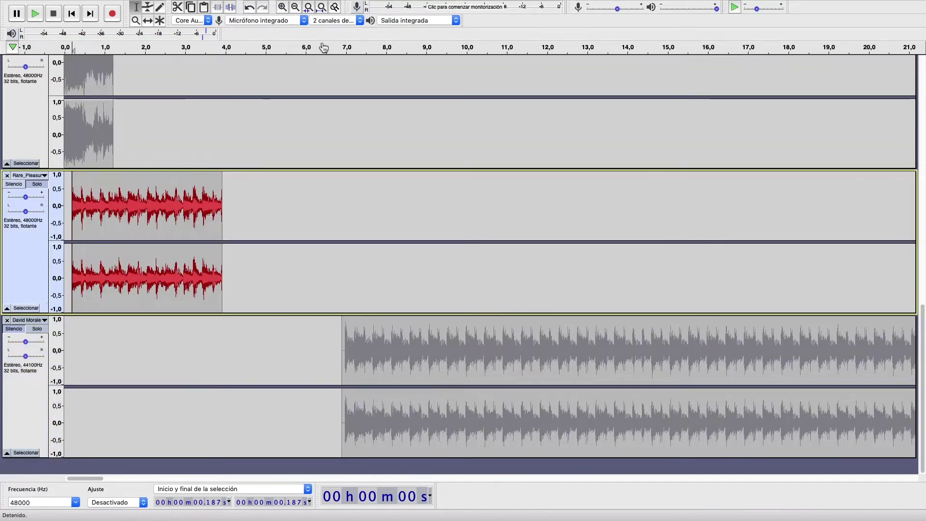
pyautogui.click(295, 7)
pyautogui.click(295, 8)
pyautogui.click(295, 7)
pyautogui.click(295, 7)
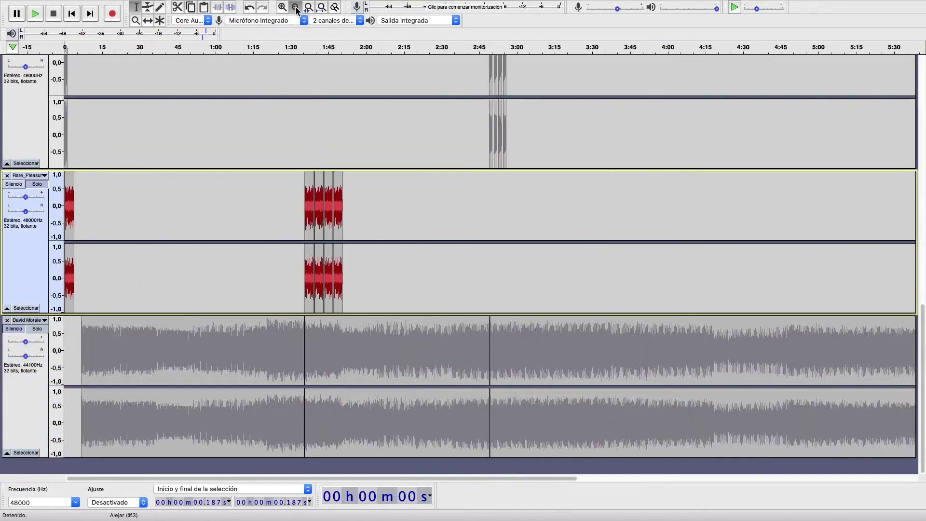
pyautogui.click(295, 7)
pyautogui.click(13, 331)
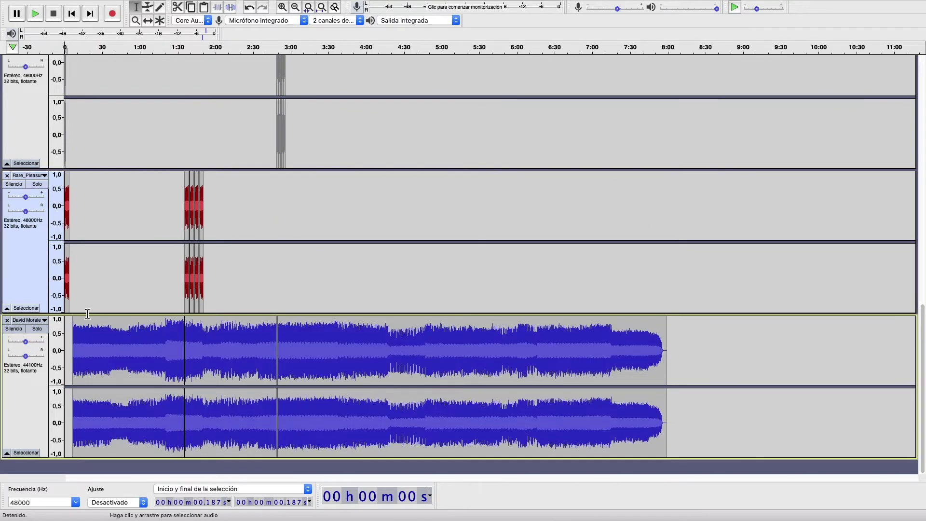
# Step: Check the other tracks and start playback with the David Morales track from 8.059 seconds
pyautogui.scroll(5, 100, 282)
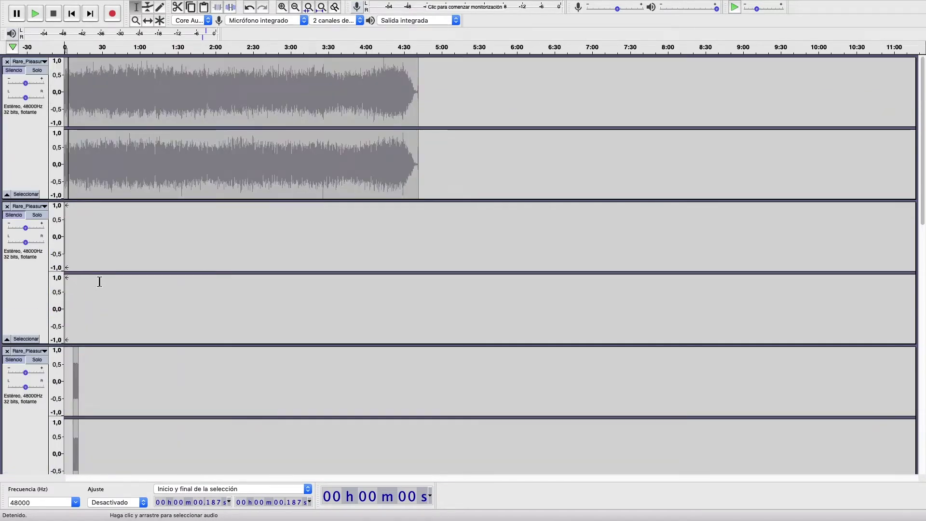
pyautogui.scroll(-5, 106, 289)
pyautogui.scroll(3, 108, 280)
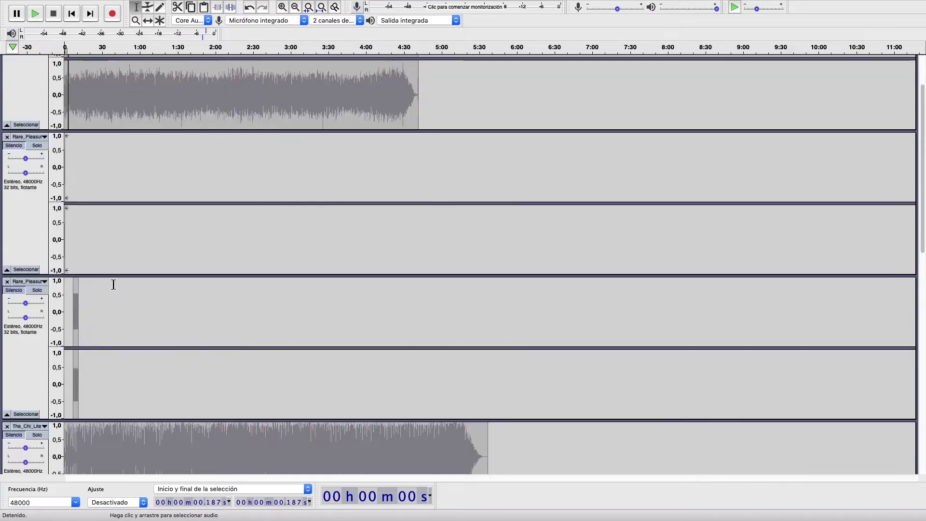
pyautogui.click(18, 181)
pyautogui.click(17, 321)
pyautogui.scroll(-10, 192, 320)
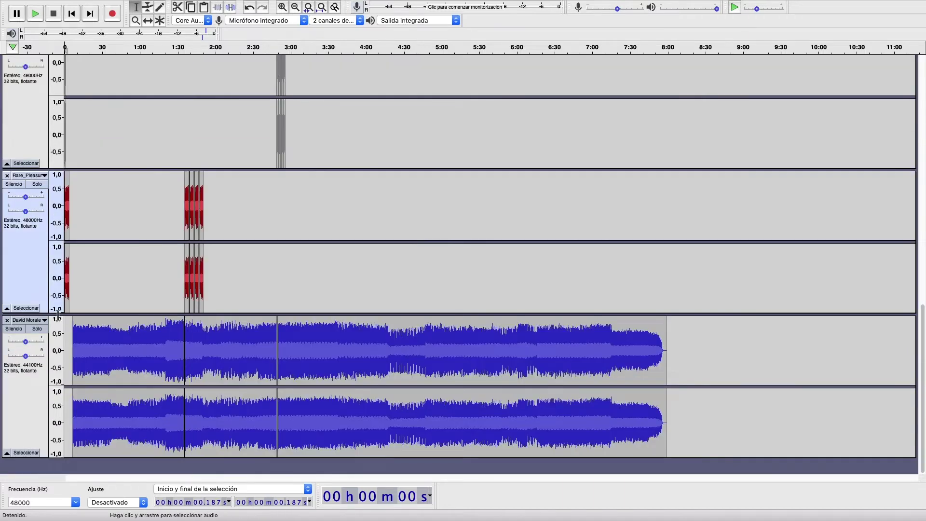
pyautogui.click(75, 306)
pyautogui.press('space')
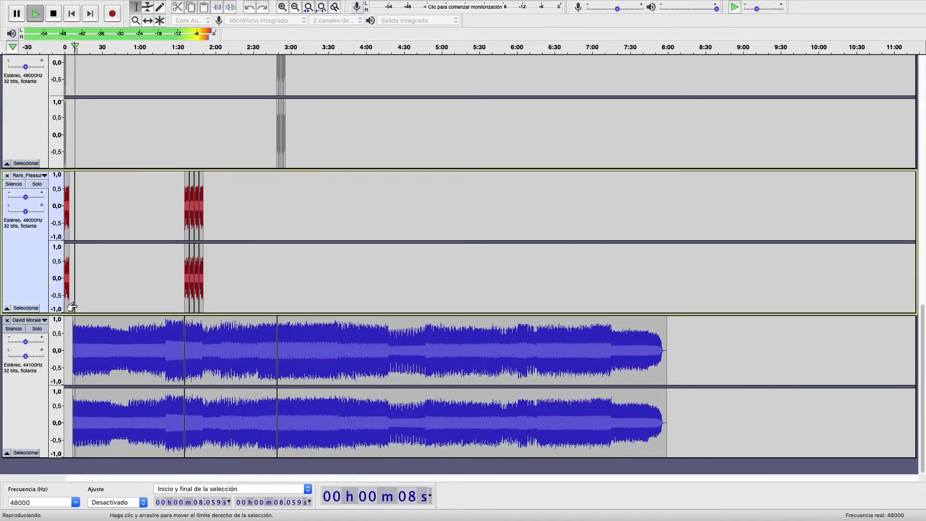
# Step: Mute and unmute the David Morales track during playback to compare the sound with and without it
pyautogui.click(21, 330)
pyautogui.click(21, 328)
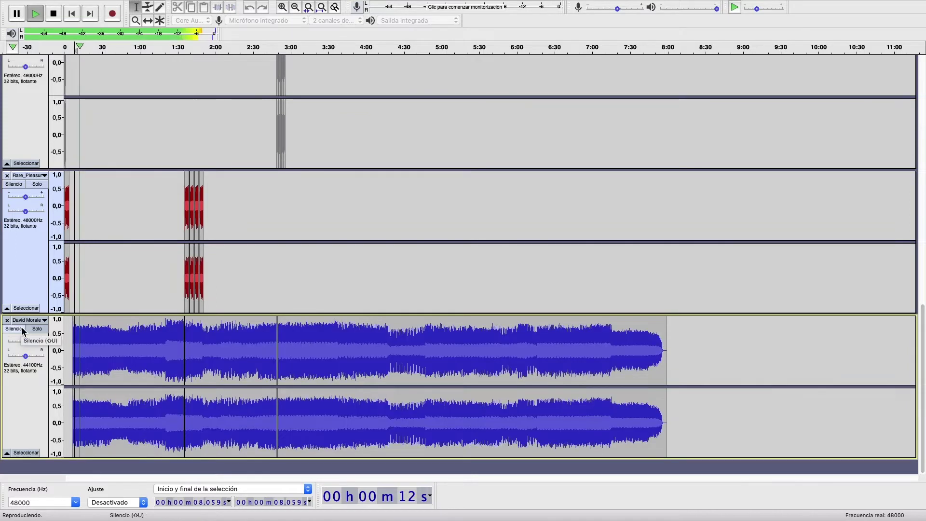
pyautogui.click(22, 328)
pyautogui.click(186, 296)
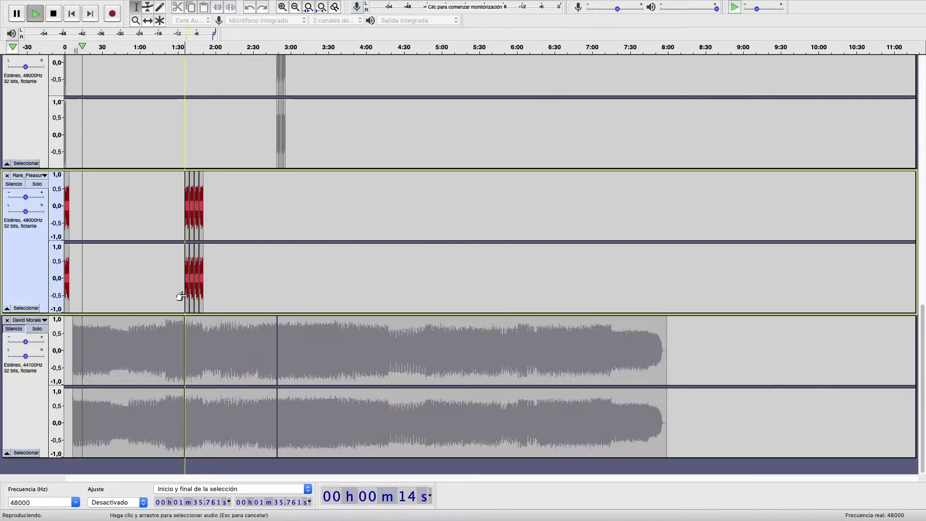
pyautogui.click(16, 330)
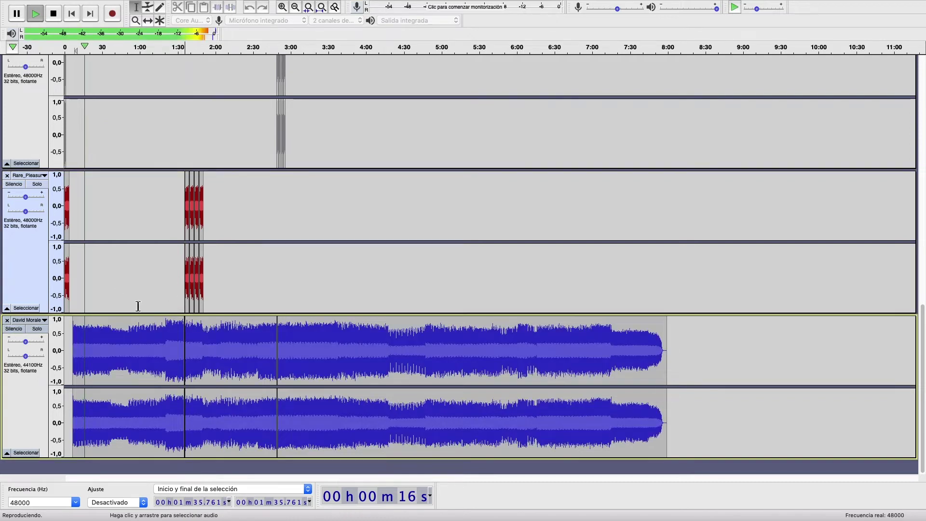
# Step: Stop playback and play the four repeated Rare Pleasure loops together with the David Morales track from 1:35.616
pyautogui.press('space')
pyautogui.click(122, 294)
pyautogui.click(186, 298)
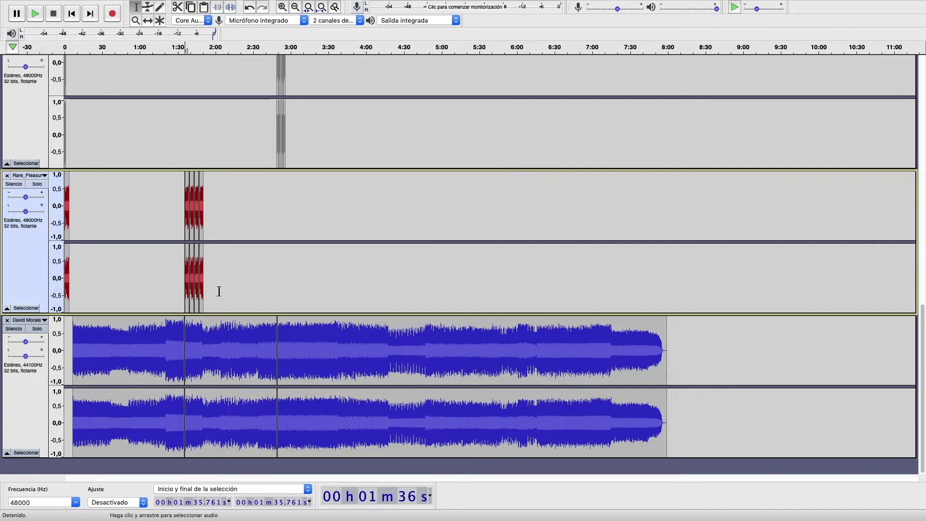
pyautogui.click(282, 8)
pyautogui.click(282, 8)
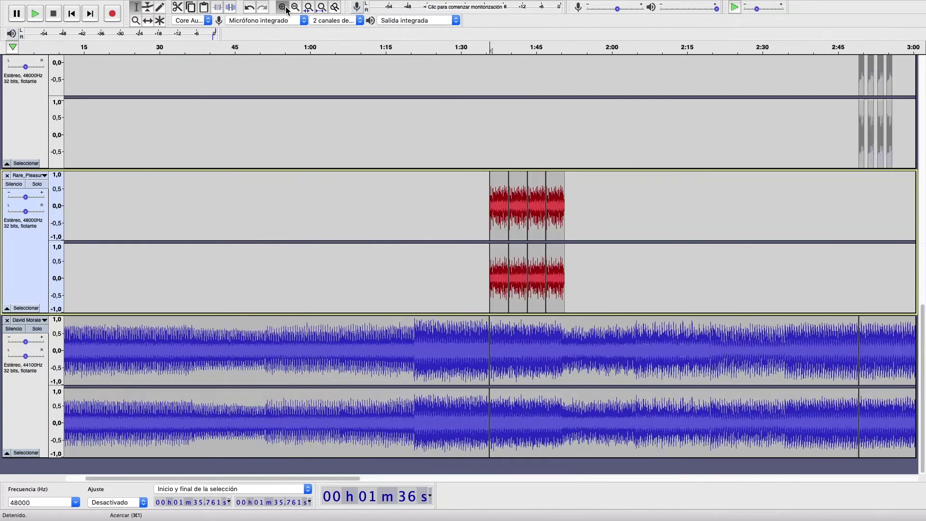
pyautogui.click(282, 7)
pyautogui.click(283, 8)
pyautogui.click(283, 8)
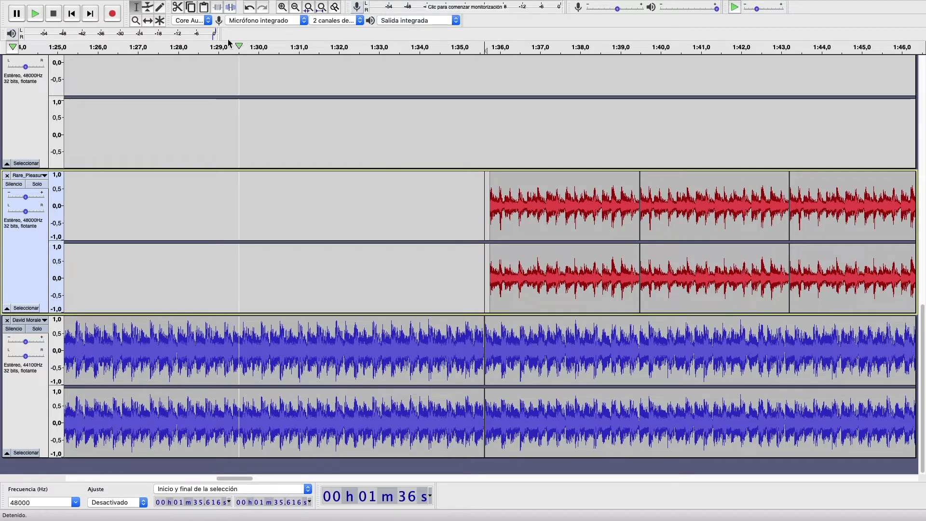
pyautogui.click(296, 8)
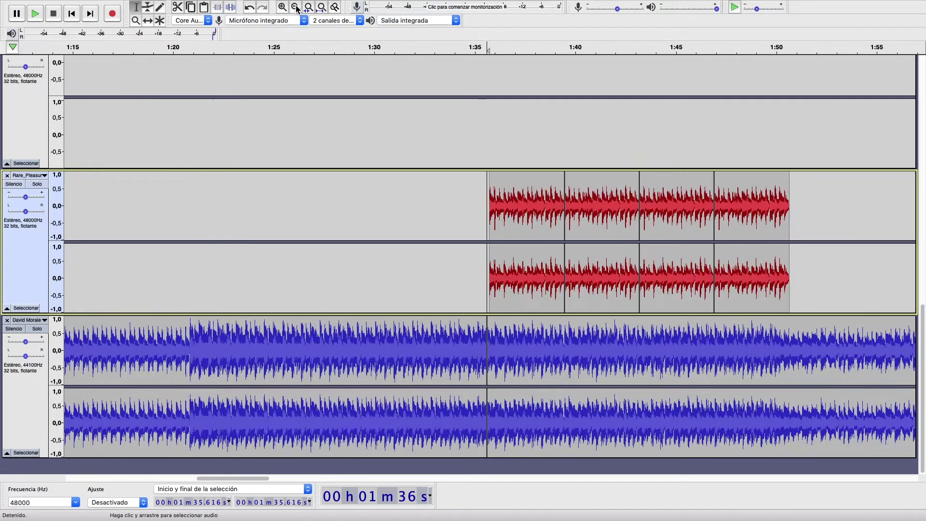
pyautogui.press('space')
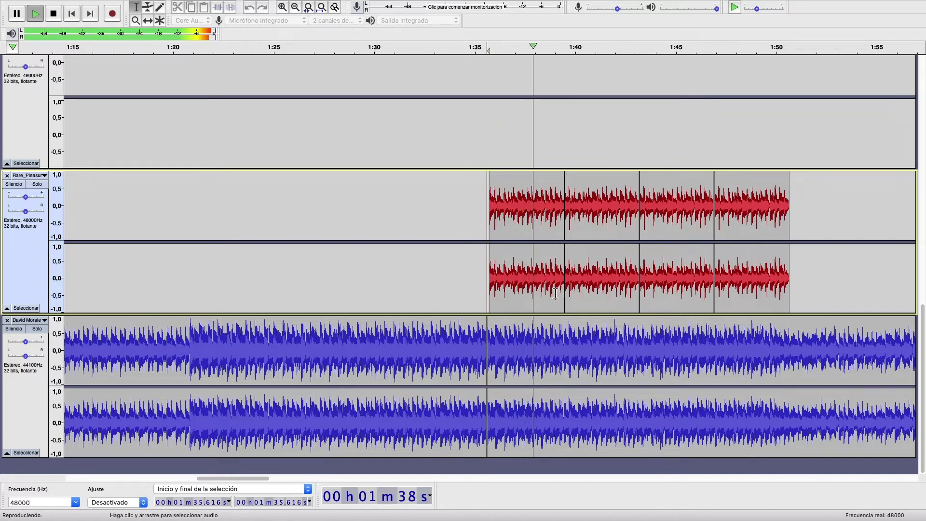
# Step: Select the four repeated Rare Pleasure loops and change their tempo by 1.931 percent, from 129.500 to 132.001 beats per minute
pyautogui.press('space')
pyautogui.moveTo(492, 256); pyautogui.dragTo(795, 260)
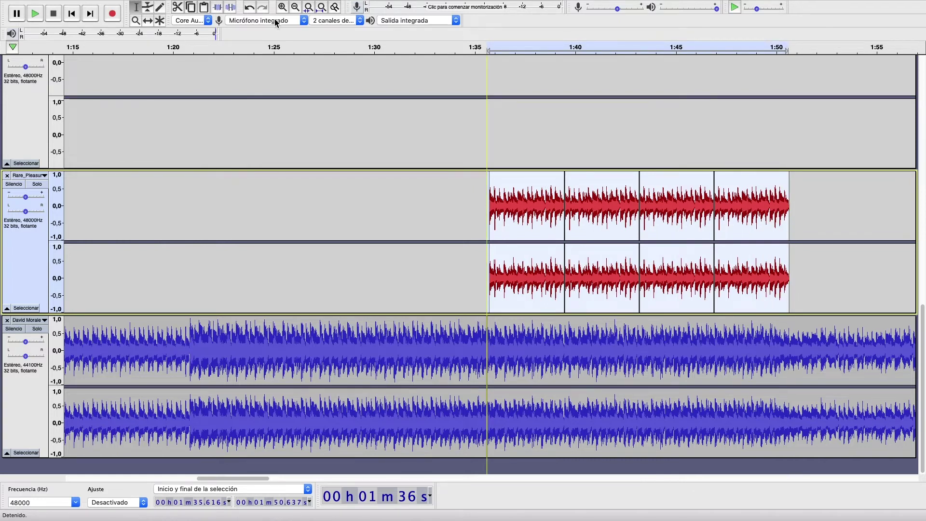
pyautogui.moveTo(256, 5)
pyautogui.click(313, 5)
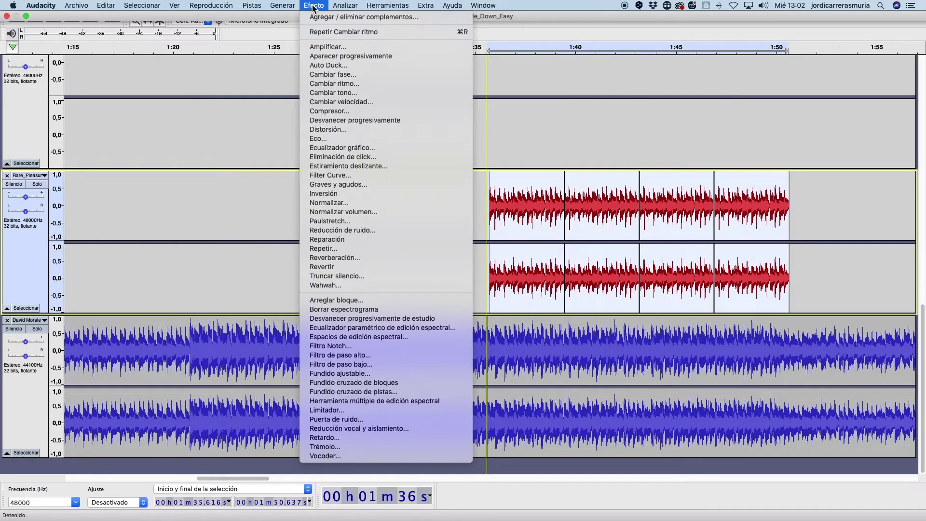
pyautogui.click(344, 84)
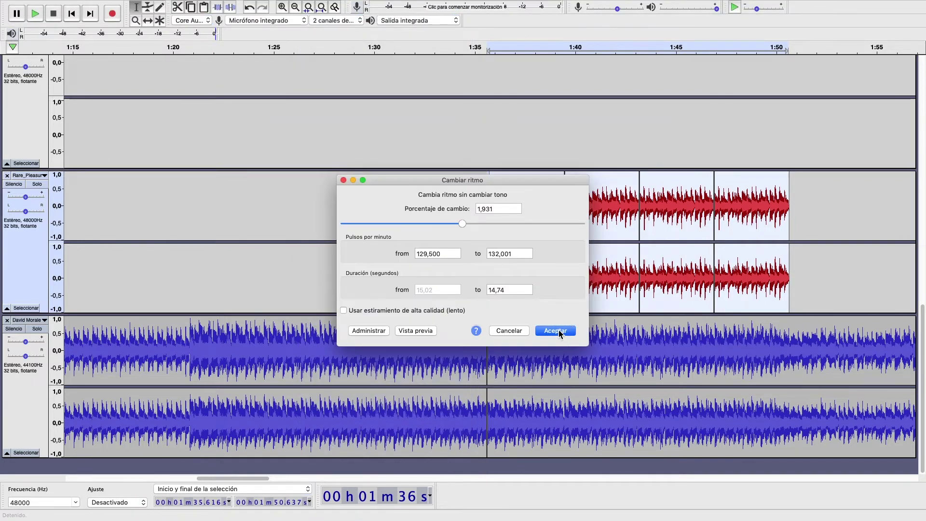
pyautogui.click(573, 334)
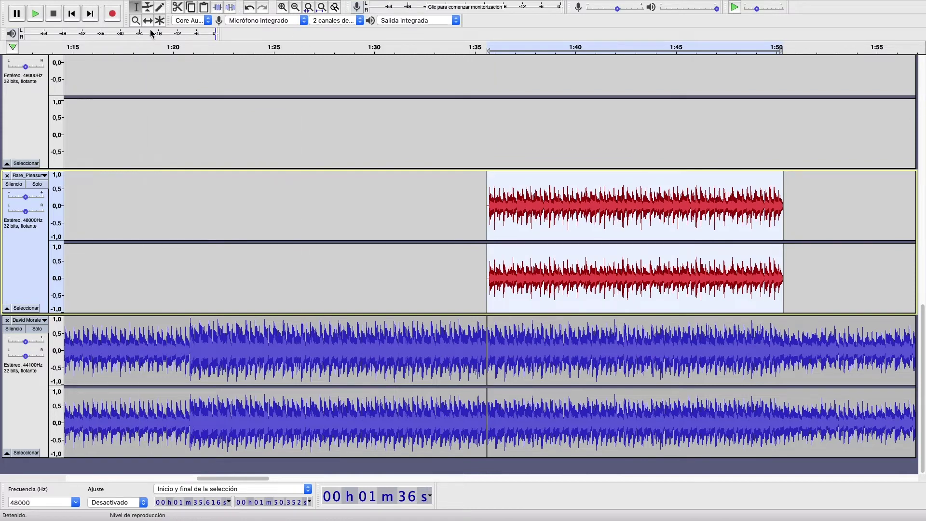
# Step: Move the tempo-changed Rare Pleasure clip to start at 1:35.675, aligning its beats with the David Morales track
pyautogui.click(283, 8)
pyautogui.click(283, 7)
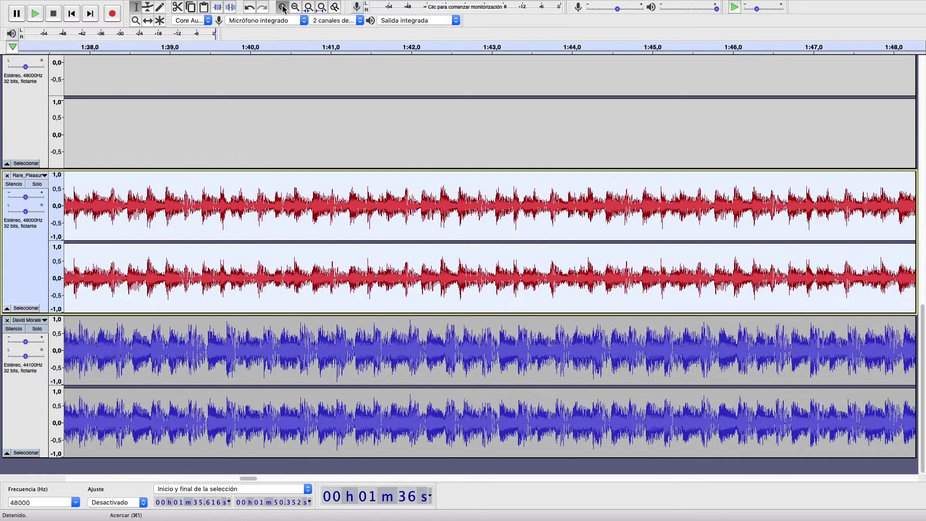
pyautogui.click(283, 8)
pyautogui.click(283, 7)
pyautogui.hscroll(-10, 206, 250)
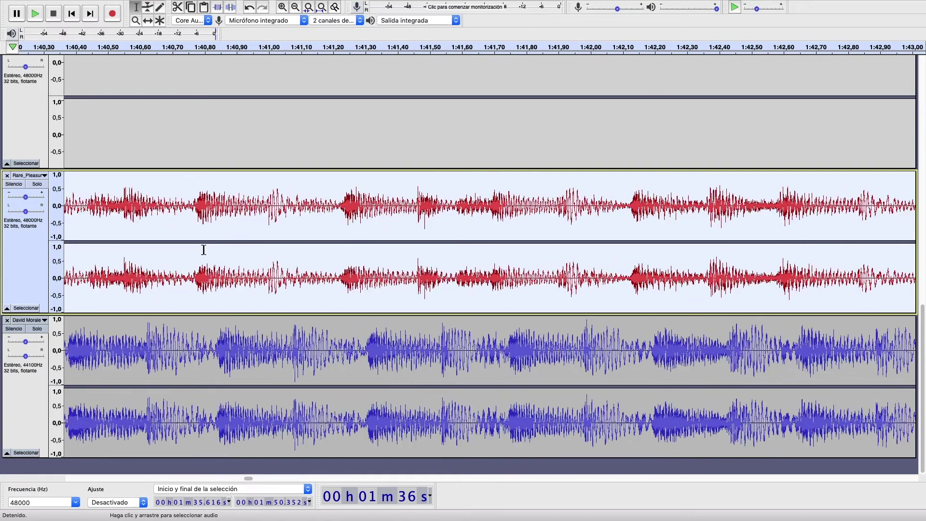
pyautogui.hscroll(-20, 202, 249)
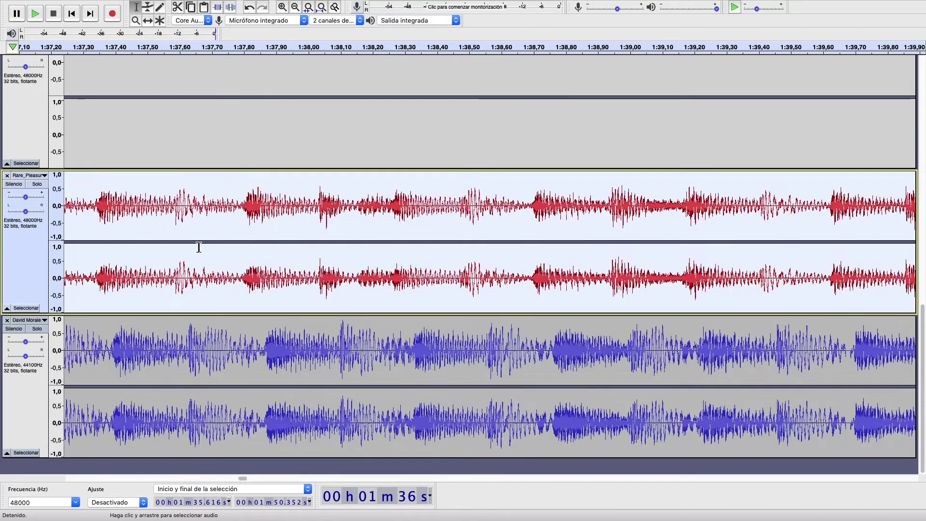
pyautogui.hscroll(7, 202, 247)
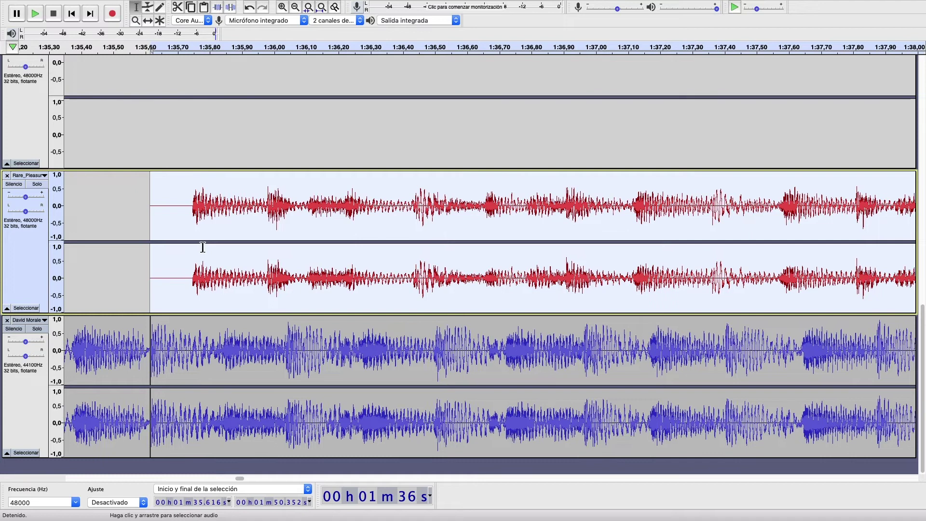
pyautogui.click(148, 23)
pyautogui.moveTo(256, 265); pyautogui.dragTo(281, 263)
pyautogui.click(136, 7)
# Step: Play the aligned Rare Pleasure clip with the David Morales track from 1:35.675, muting and unmuting each in turn
pyautogui.press('space')
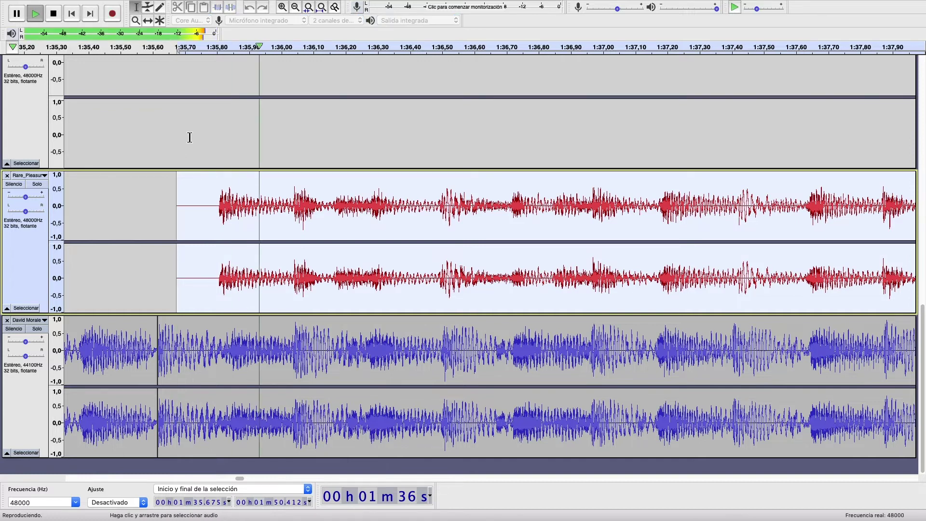
pyautogui.press('super+3')
pyautogui.press('super+3')
pyautogui.press('super+3')
pyautogui.press('super+3')
pyautogui.press('super+3')
pyautogui.press('super+3')
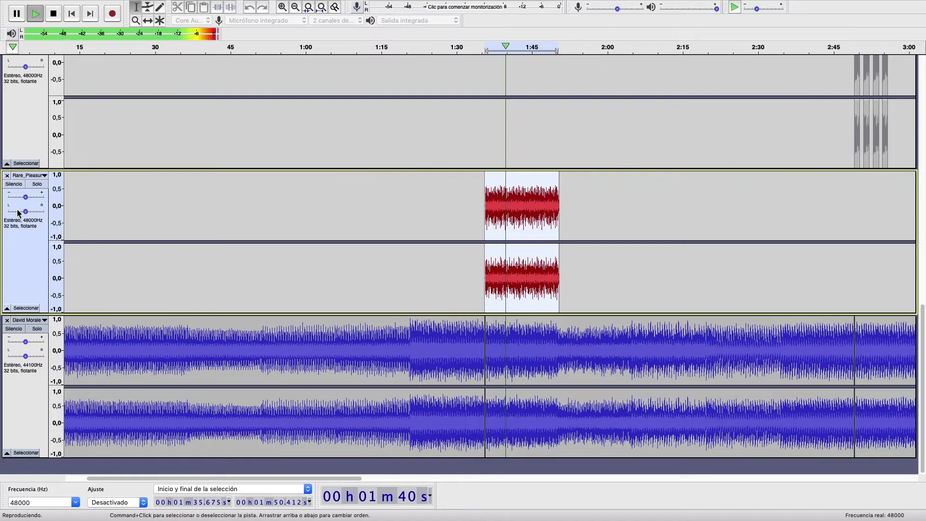
pyautogui.click(15, 330)
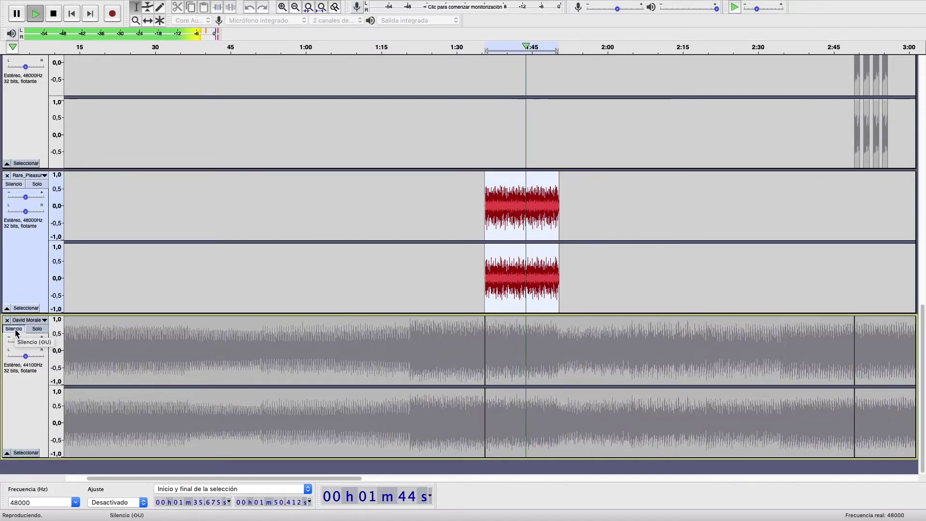
pyautogui.click(14, 330)
pyautogui.click(16, 184)
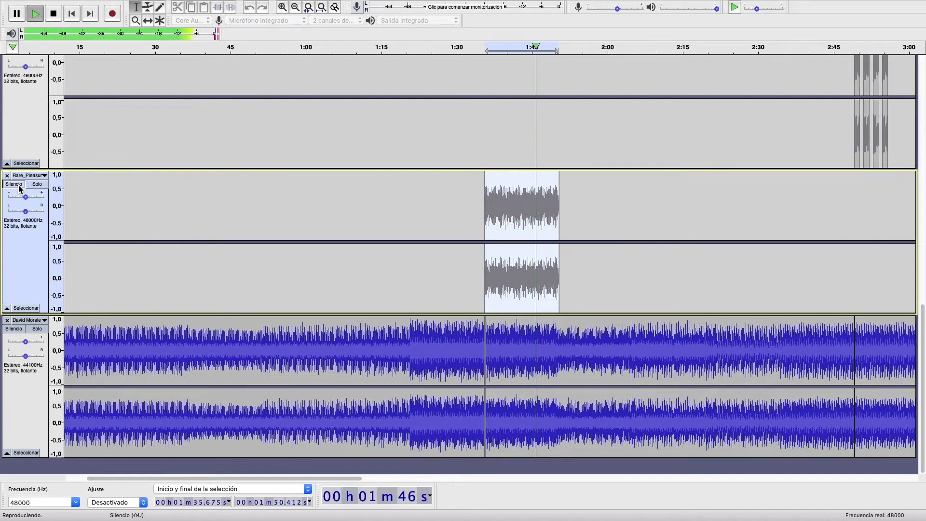
pyautogui.click(19, 186)
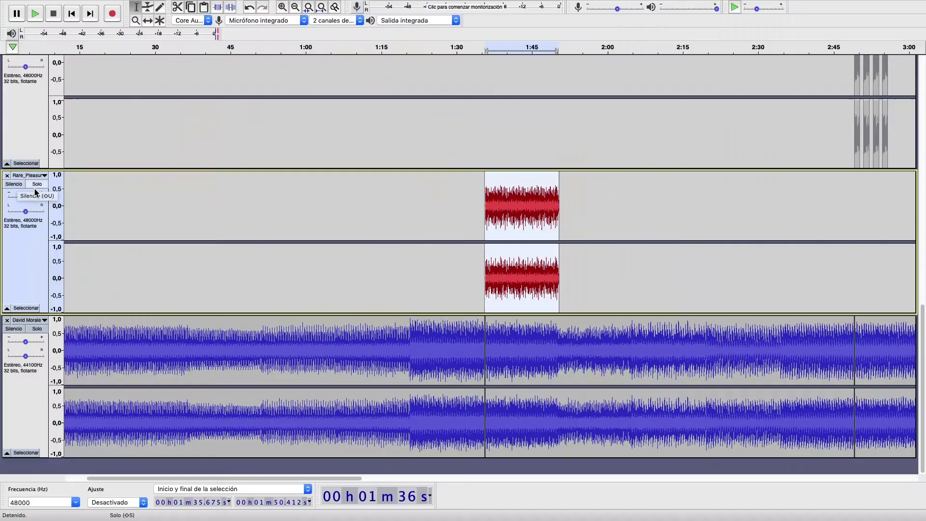
# Step: Mute the Rare Pleasure track just above the David Morales track and unmute the full-length Chi-Lites track
pyautogui.click(15, 184)
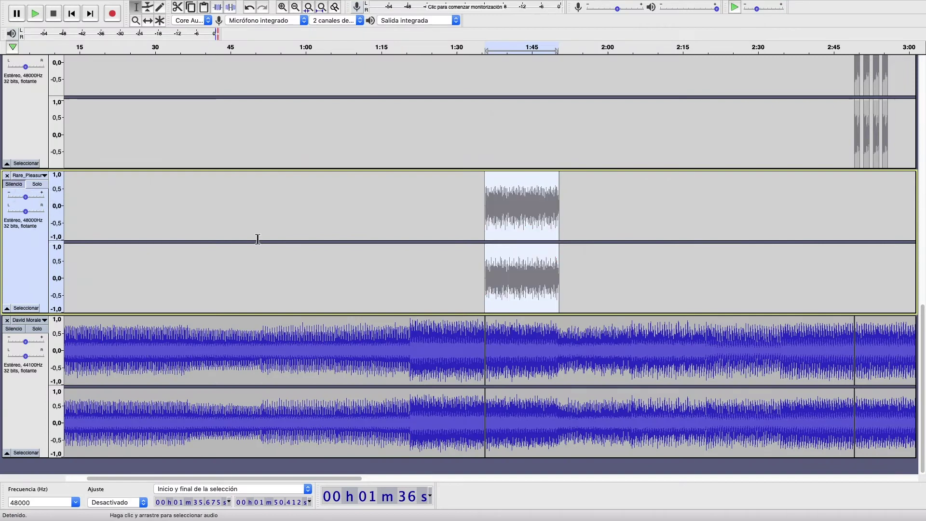
pyautogui.scroll(10, 257, 240)
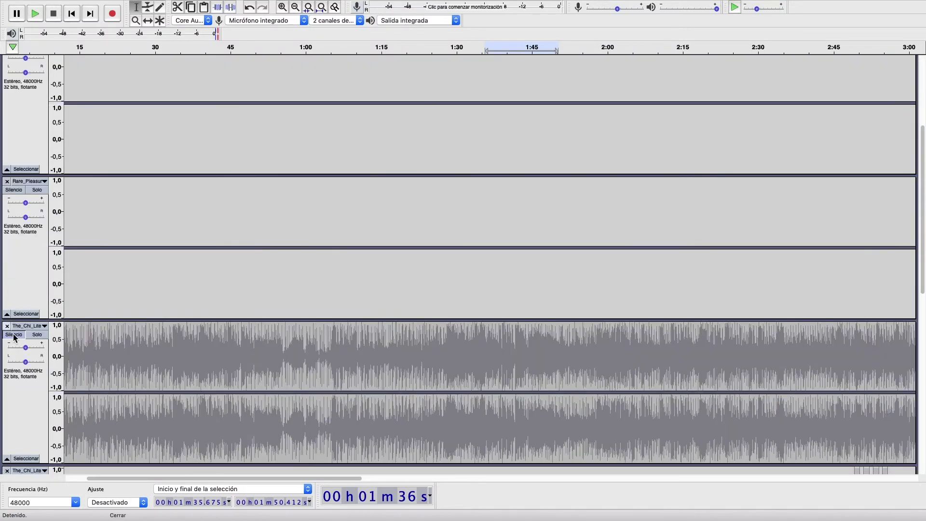
pyautogui.click(21, 337)
# Step: Play the tracks briefly from 1:17.811, stop playback and mute the David Morales track
pyautogui.click(396, 376)
pyautogui.press('space')
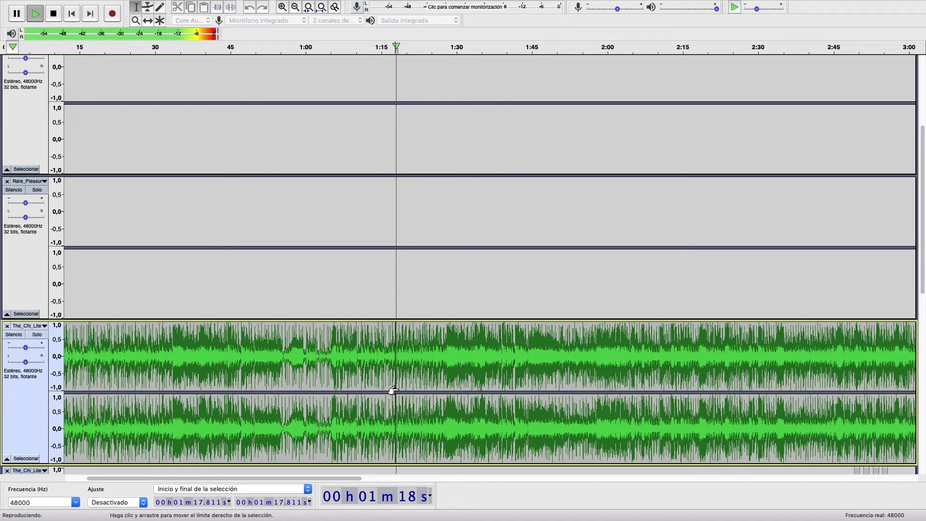
pyautogui.press('space')
pyautogui.scroll(-10, 346, 326)
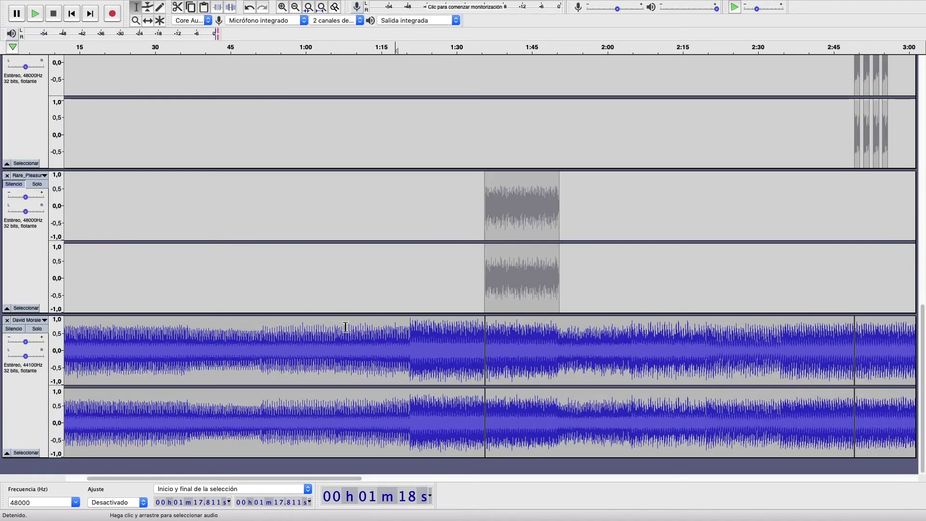
pyautogui.click(10, 331)
# Step: Check the upper tracks and play the full-length Chi-Lites track from 51.426 seconds
pyautogui.scroll(10, 242, 196)
pyautogui.scroll(-2, 250, 208)
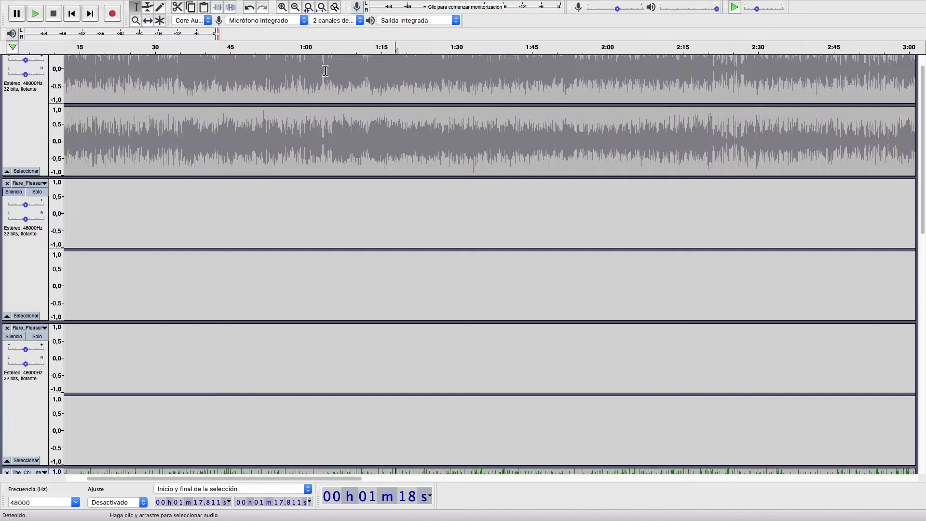
pyautogui.click(295, 7)
pyautogui.click(295, 8)
pyautogui.scroll(-5, 333, 168)
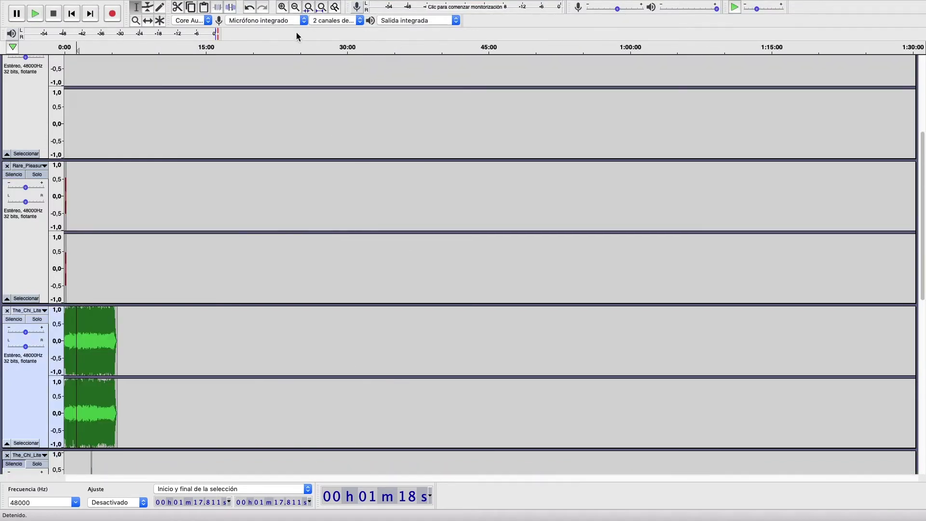
pyautogui.click(282, 8)
pyautogui.click(282, 7)
pyautogui.click(282, 8)
pyautogui.click(282, 7)
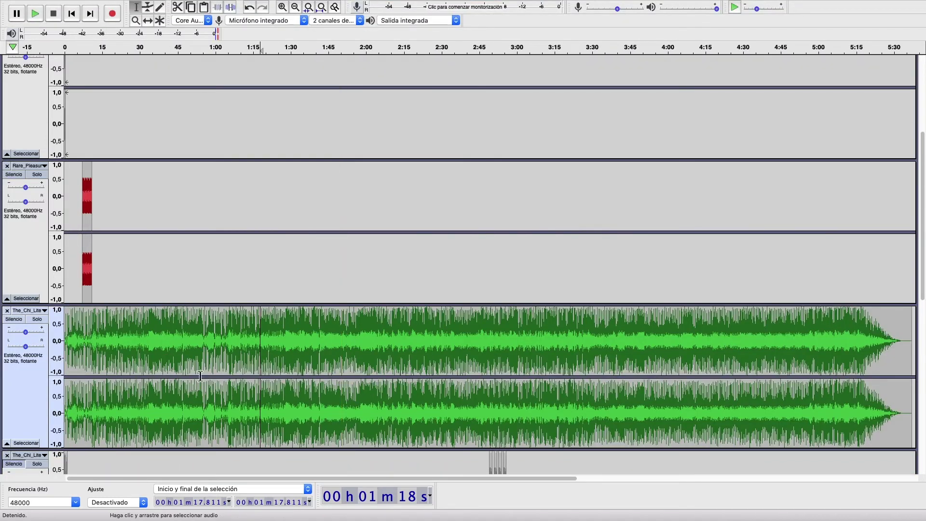
pyautogui.click(194, 372)
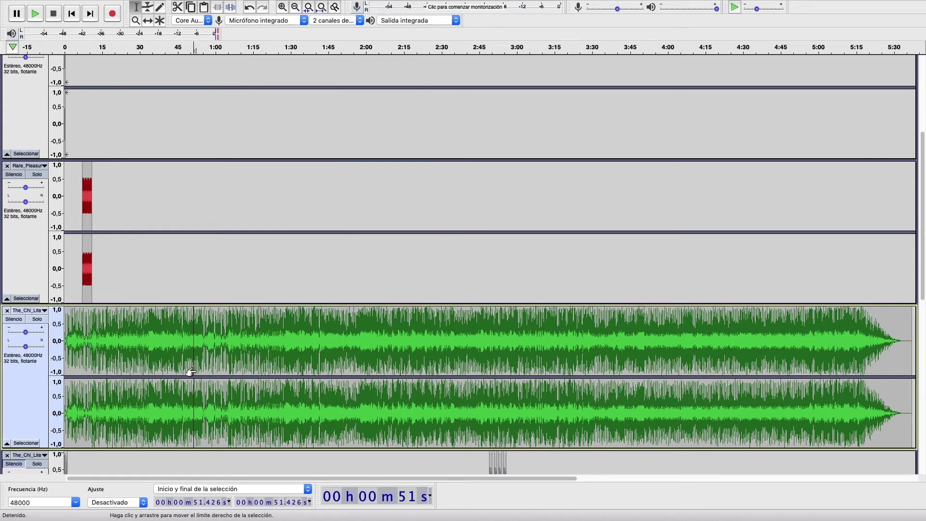
pyautogui.press('space')
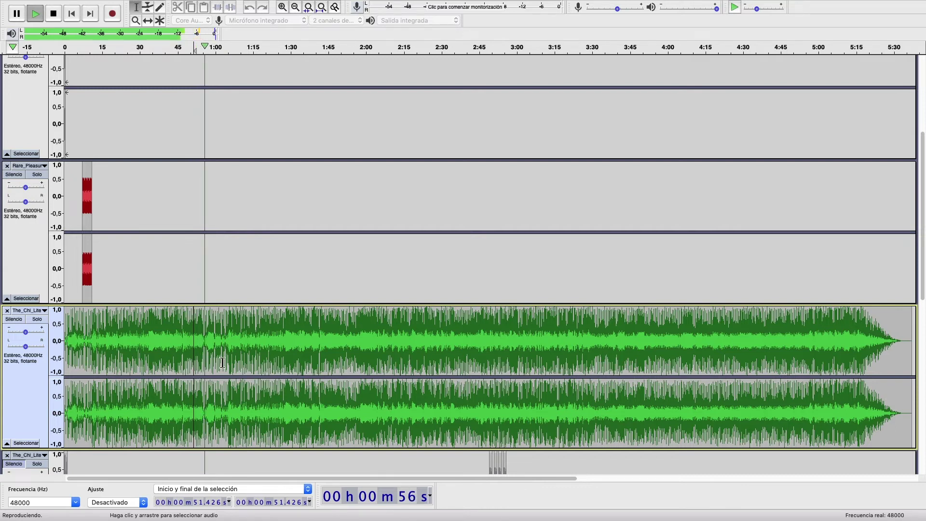
# Step: Audition the Chi-Lites track from two further points, the second at 1:40.550
pyautogui.press('space')
pyautogui.click(231, 395)
pyautogui.press('space')
pyautogui.press('space')
pyautogui.click(317, 414)
pyautogui.press('space')
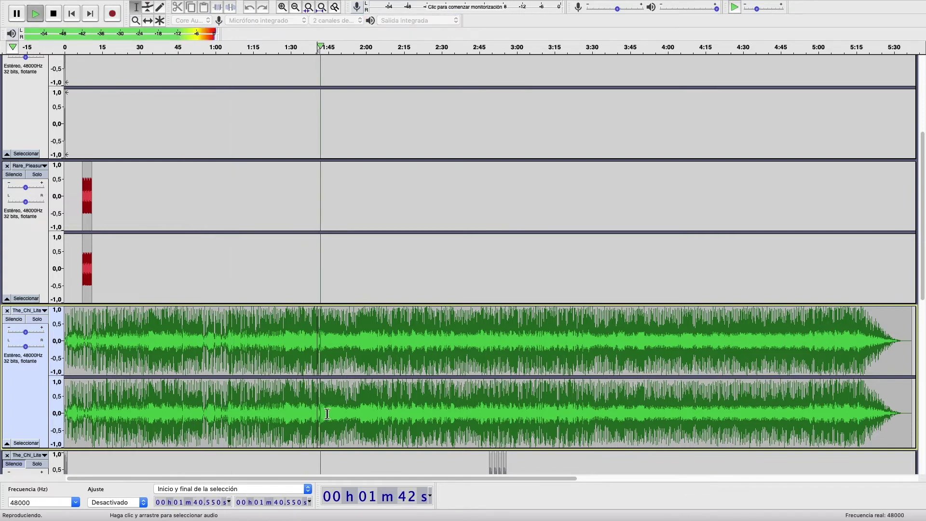
# Step: Audition the Chi-Lites track from 1:56.285 and replay that passage from its start
pyautogui.press('space')
pyautogui.click(355, 398)
pyautogui.press('space')
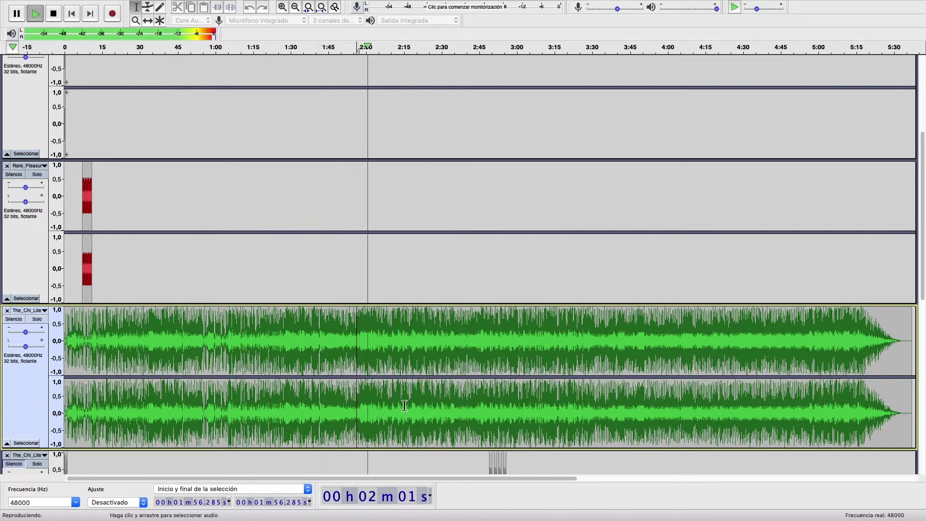
pyautogui.scroll(-2, 404, 405)
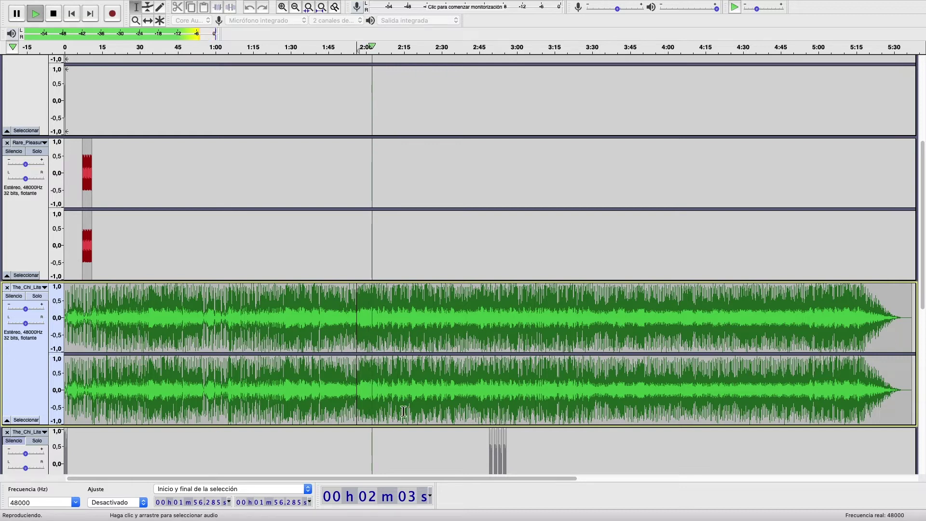
pyautogui.press('space')
pyautogui.press('space')
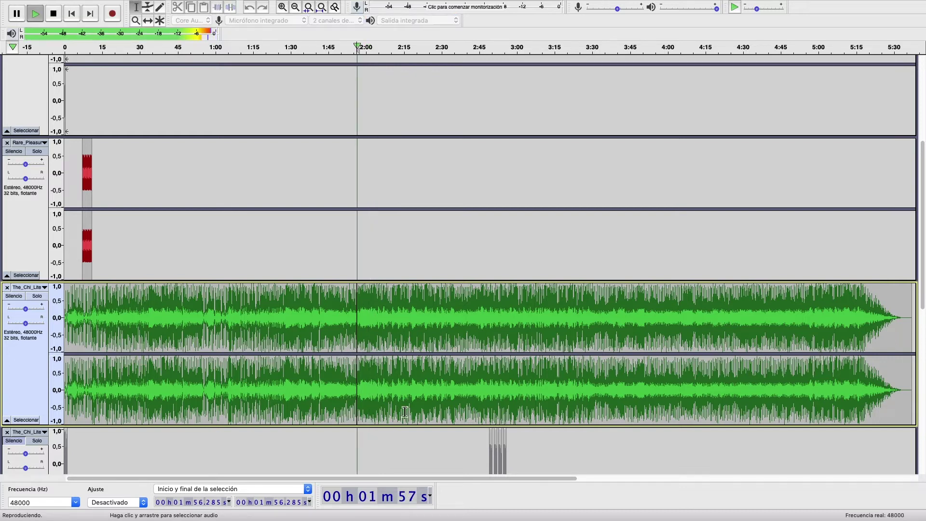
pyautogui.click(375, 367)
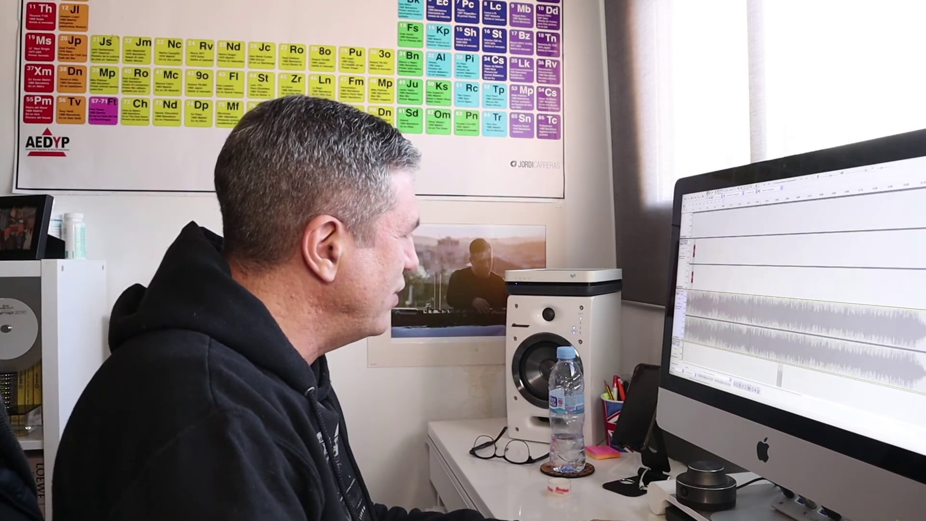
# Step: Audition the short Chi-Lites sample at the very start of the timeline and stop playback
pyautogui.press('r')
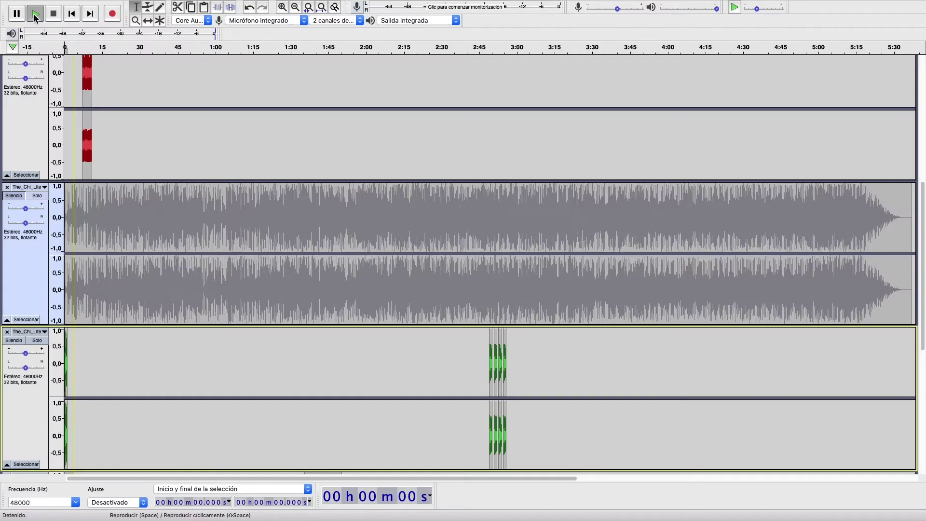
pyautogui.click(35, 14)
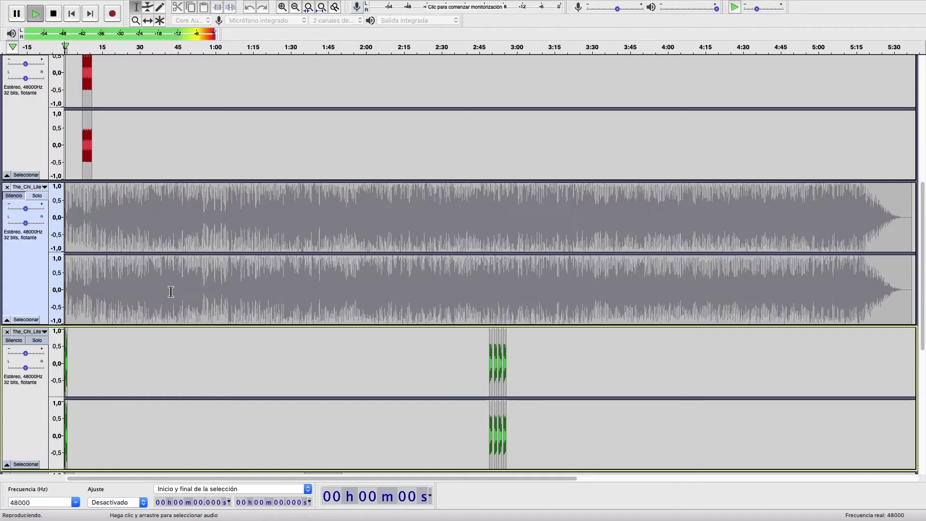
pyautogui.press('space')
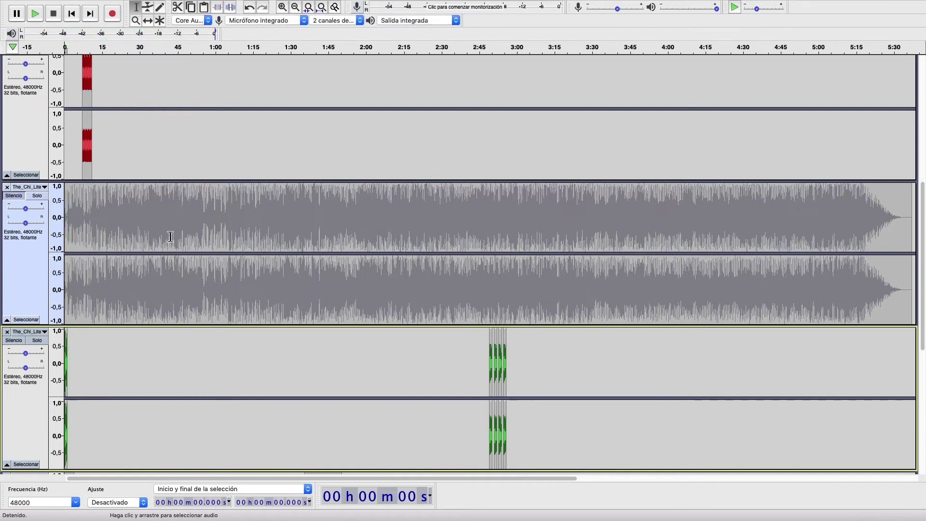
# Step: Briefly mute and unmute the sampled Chi-Lites track, and audition its four repeated clips from 2:49.257
pyautogui.click(18, 343)
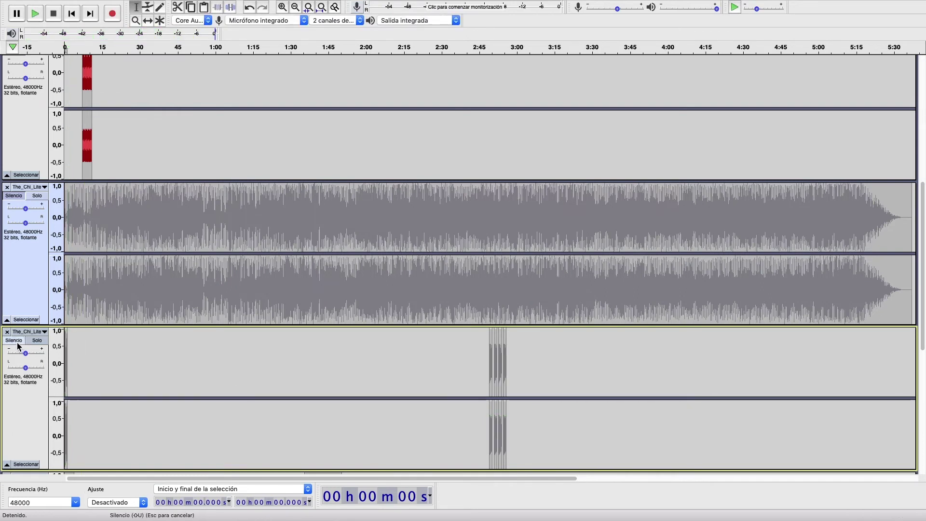
pyautogui.click(18, 343)
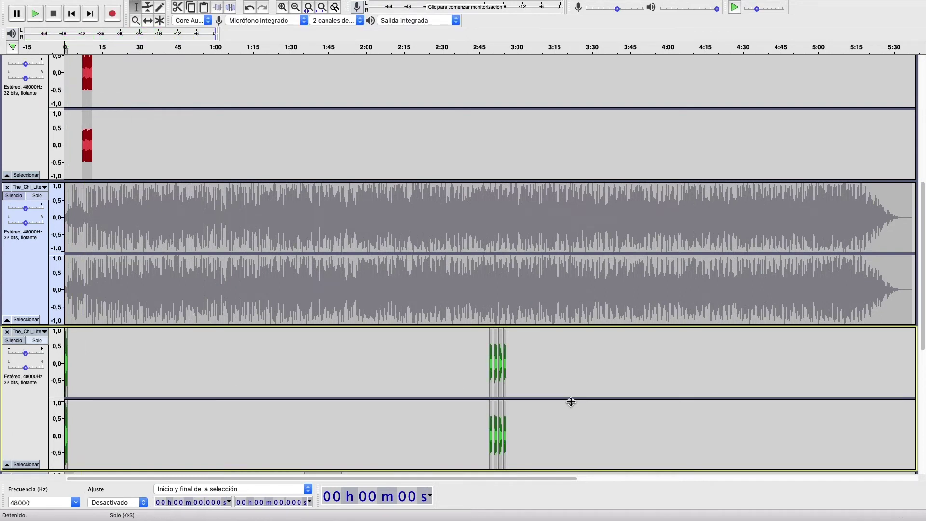
pyautogui.click(491, 392)
pyautogui.press('space')
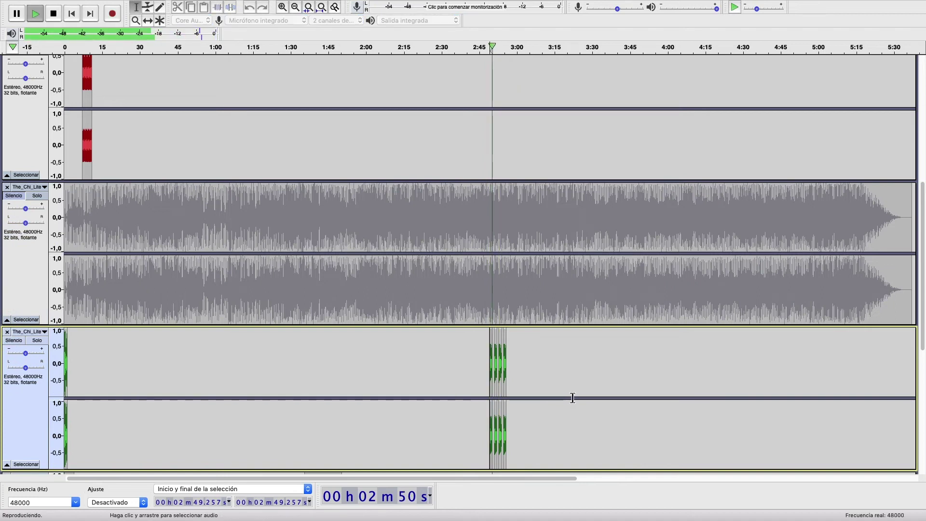
pyautogui.scroll(-1, 570, 364)
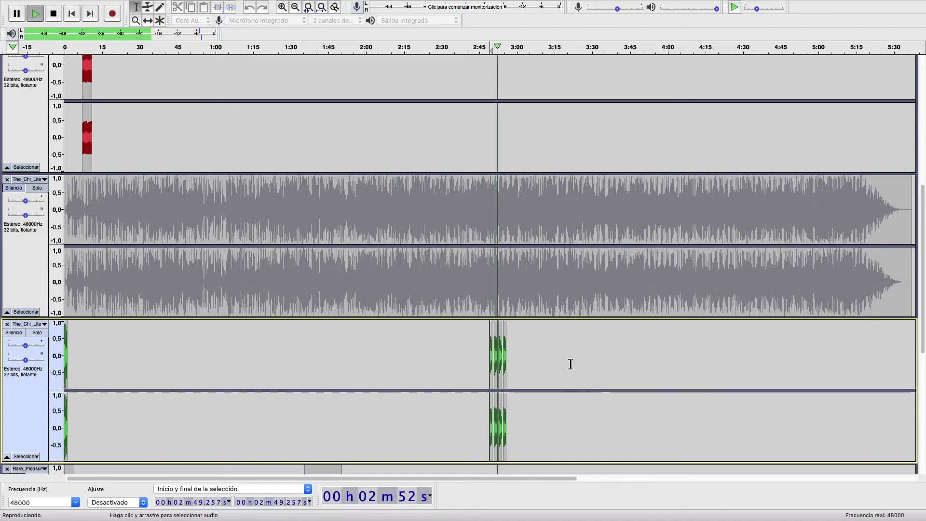
pyautogui.click(282, 7)
pyautogui.click(282, 7)
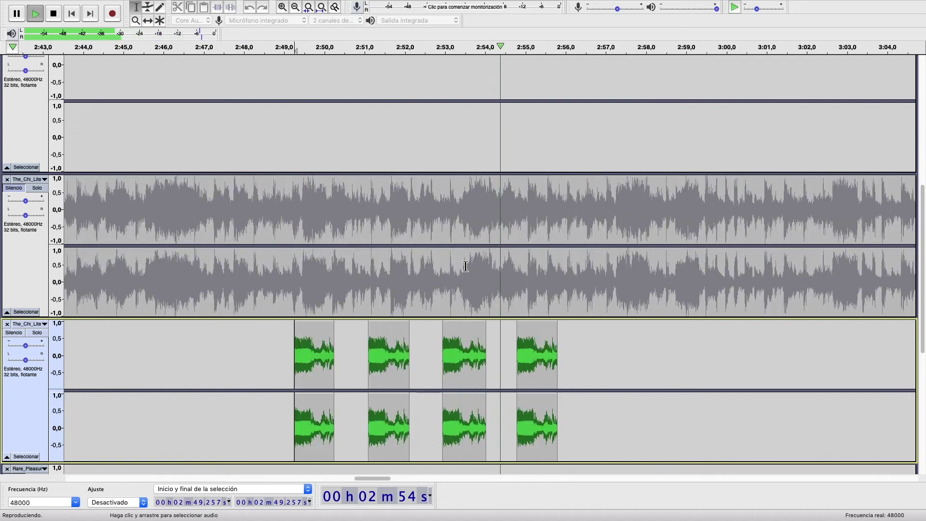
pyautogui.press('space')
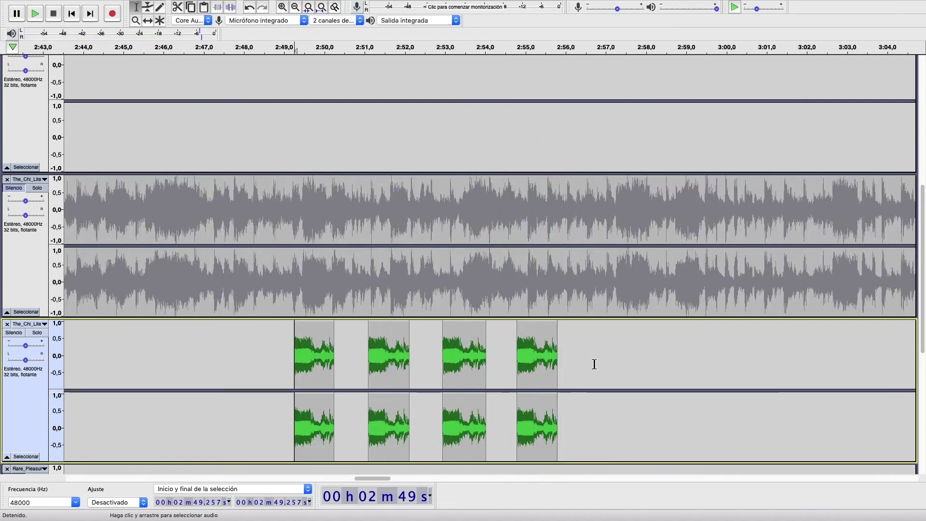
# Step: Unmute the David Morales track and play it together with the four Chi-Lites clips from 2:46.656
pyautogui.scroll(-5, 594, 364)
pyautogui.click(295, 7)
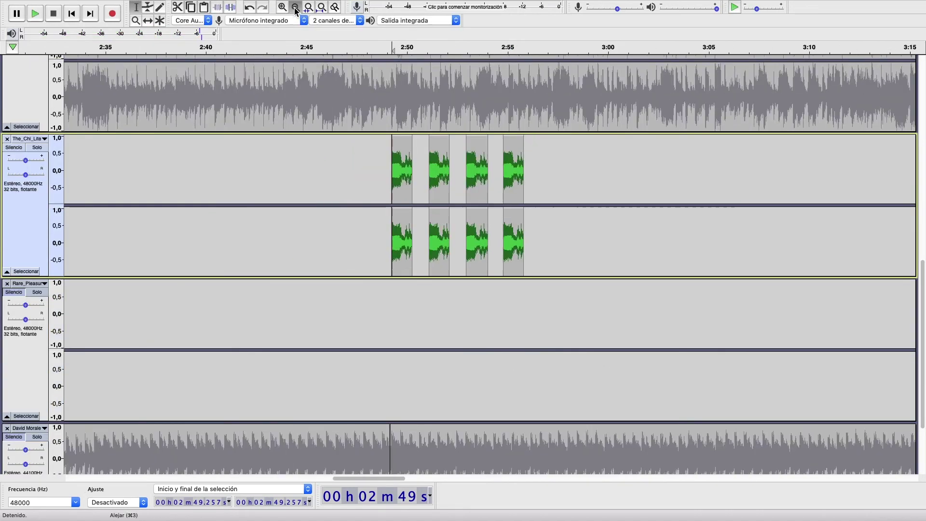
pyautogui.click(295, 7)
pyautogui.click(295, 8)
pyautogui.click(15, 438)
pyautogui.scroll(-3, 500, 286)
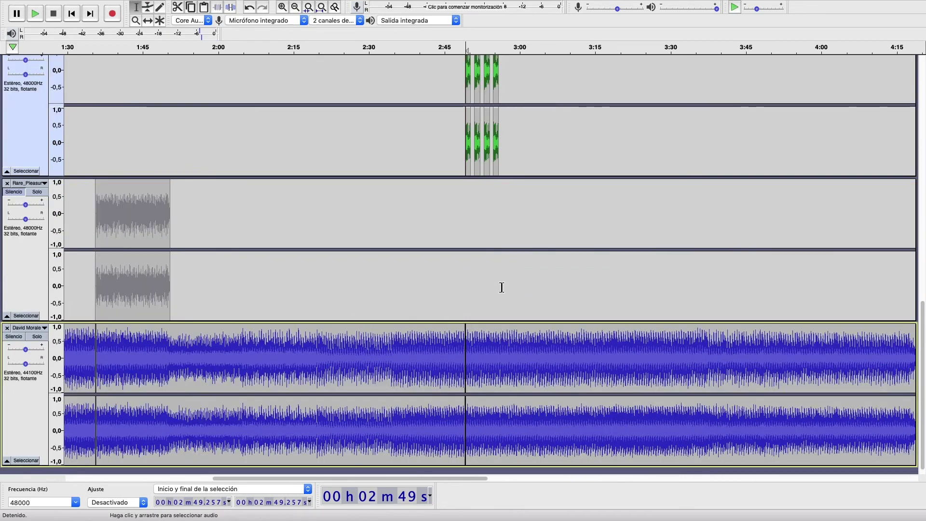
pyautogui.click(453, 283)
pyautogui.press('space')
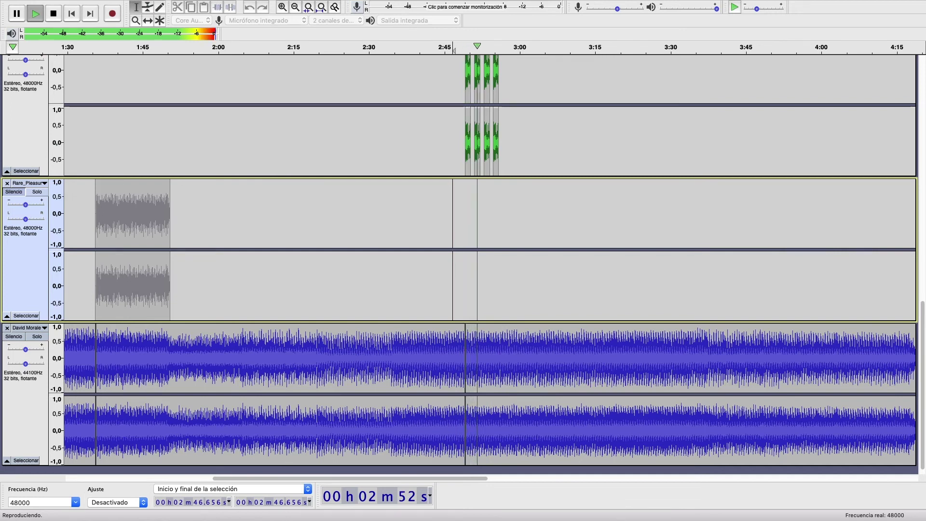
# Step: Mute the David Morales track during playback to isolate the Chi-Lites clips, restore its sound and stop playback
pyautogui.click(15, 338)
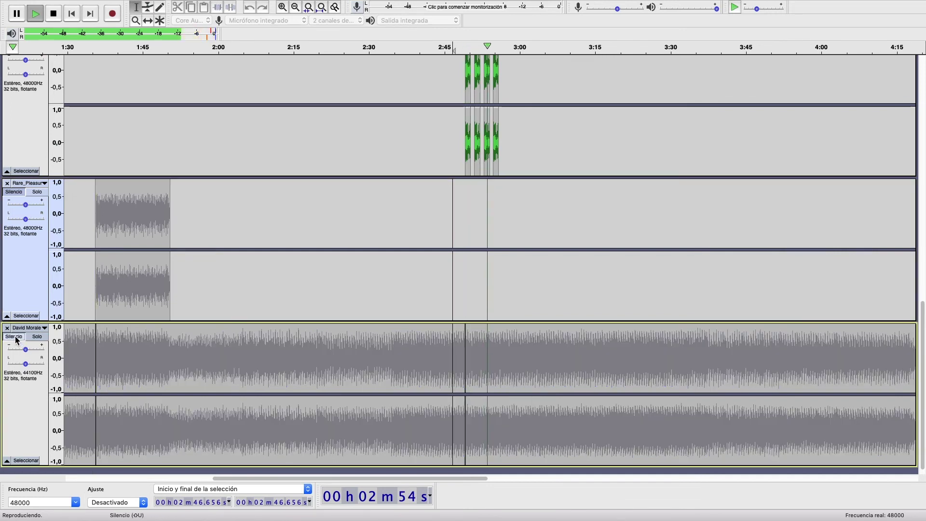
pyautogui.click(14, 338)
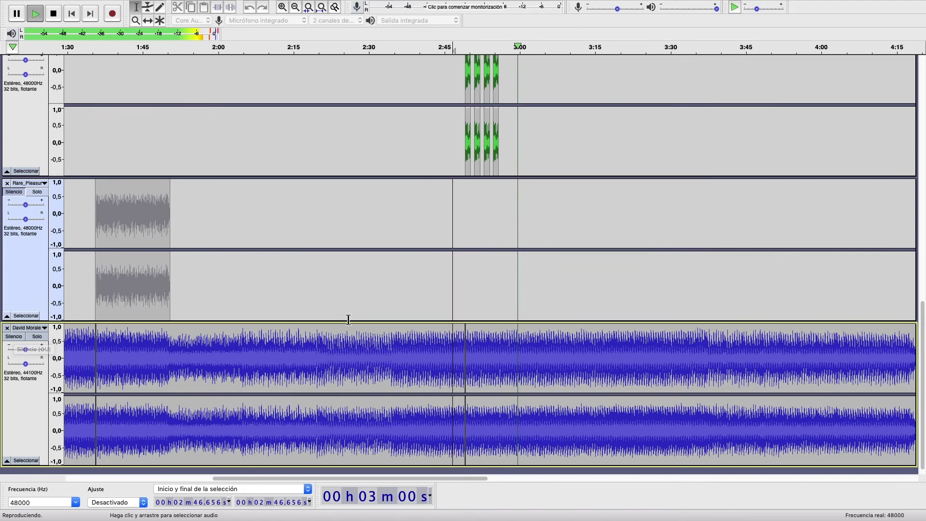
pyautogui.press('space')
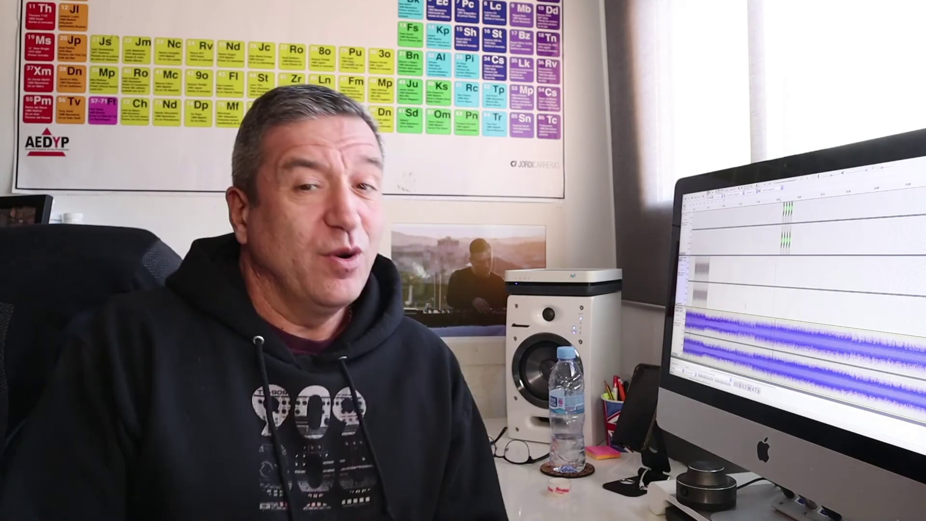